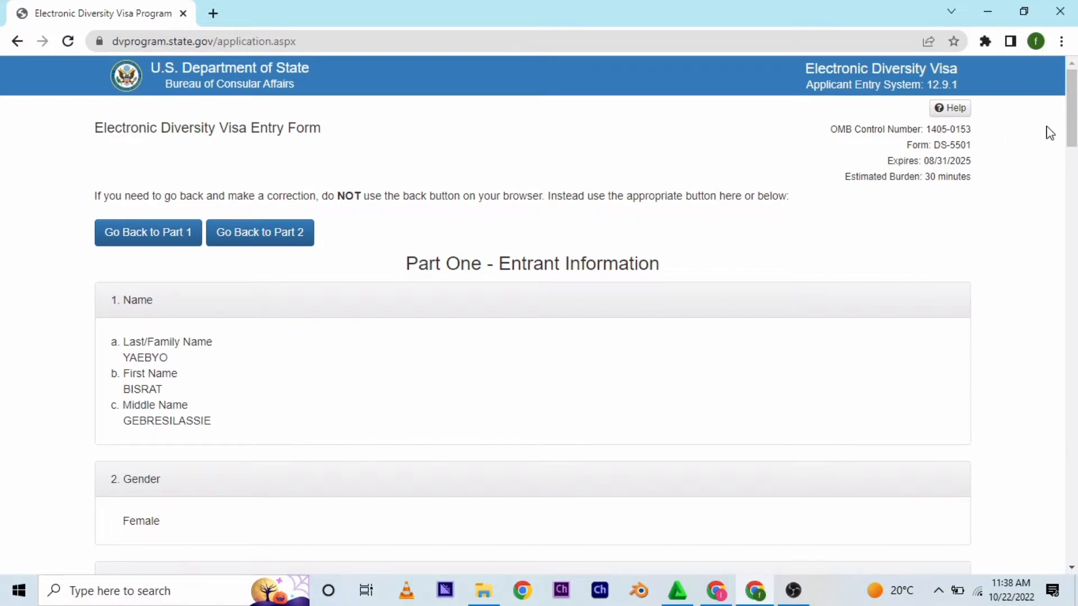
- Scroll through the completed entry form summary
scroll(532, 315, down, 10)
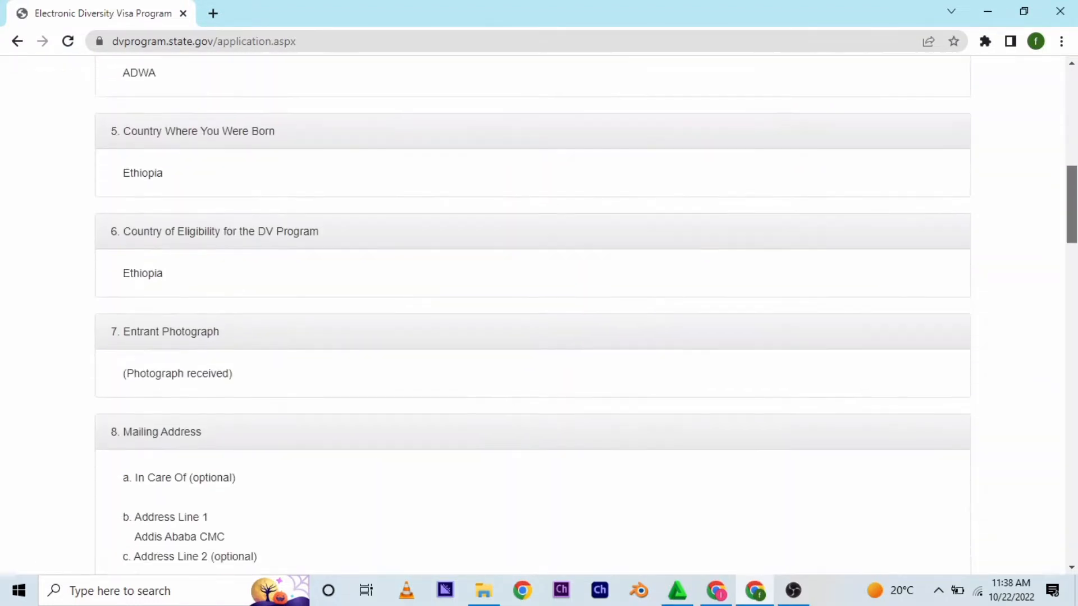
drag(1075, 226, 1074, 512)
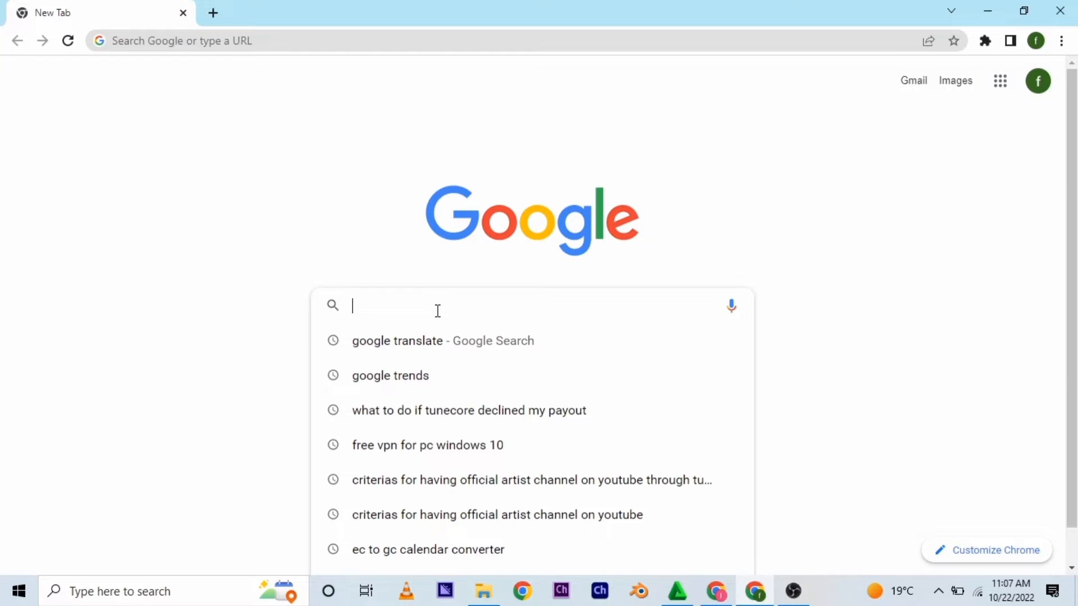
- Go to dvprogram.state.gov from the new tab's search box
text(dv)
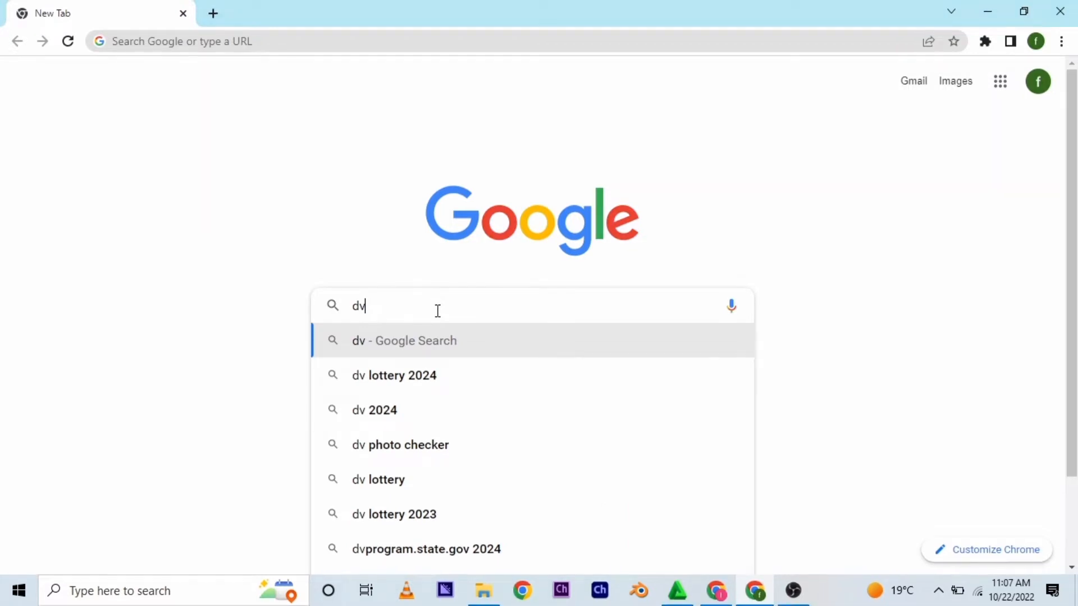
text(progr)
key(BackSpace)
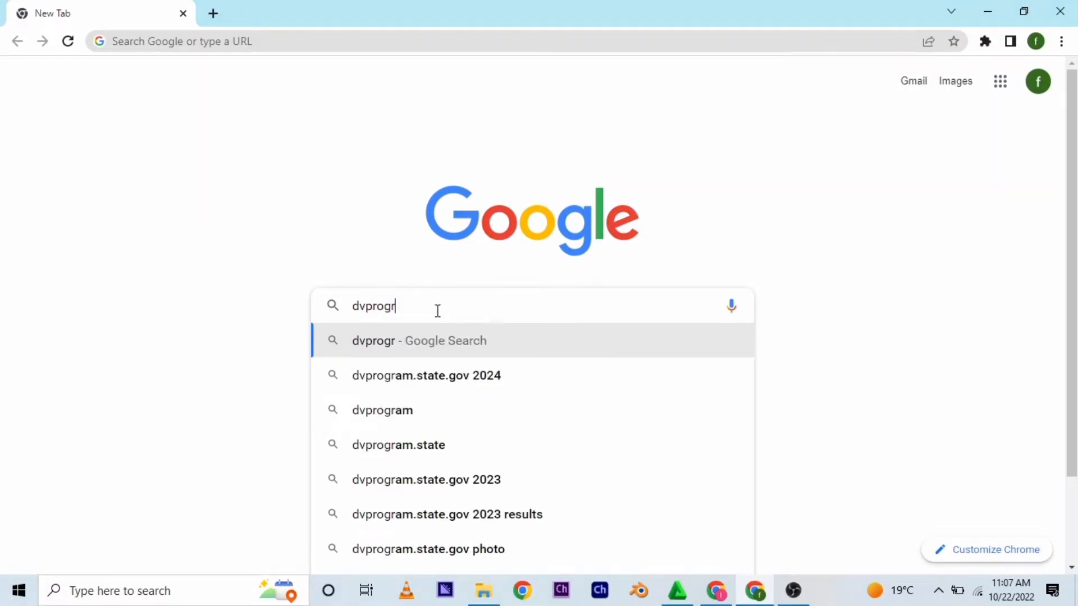
text(am)
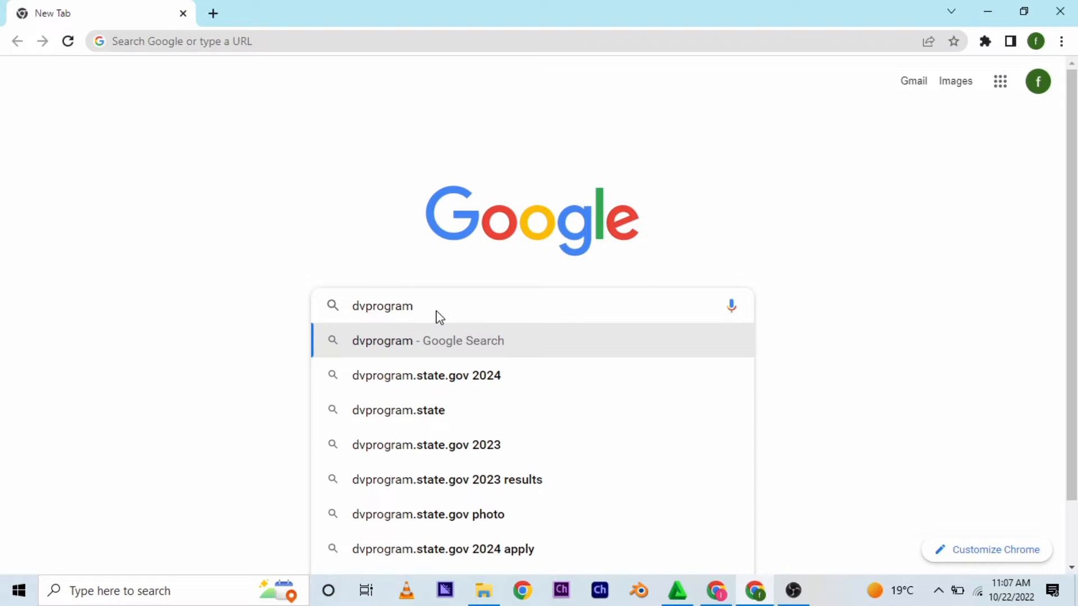
text(.state.go)
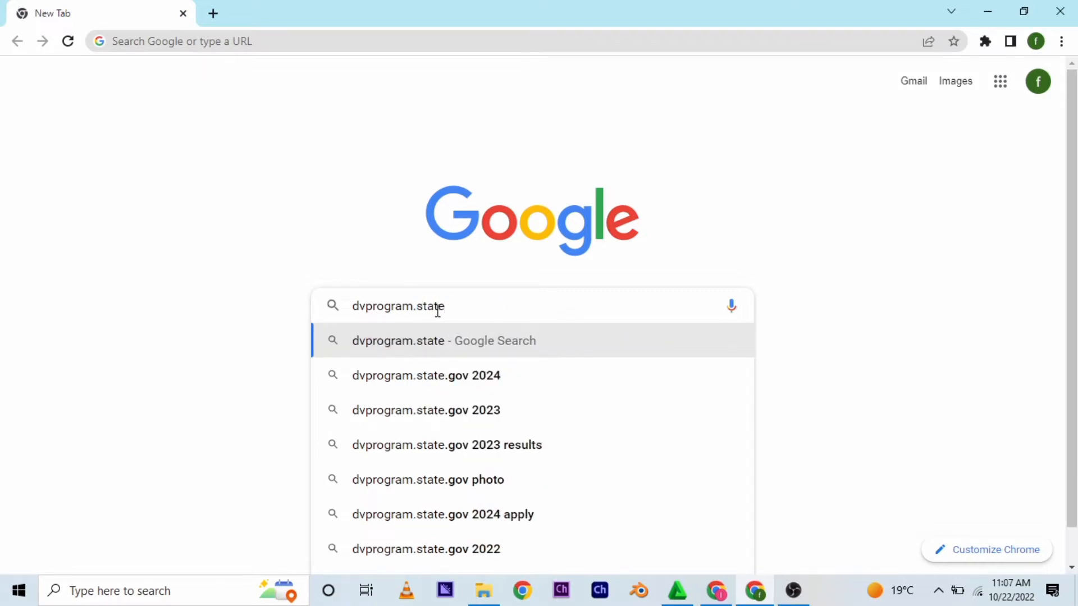
text(v)
key(Return)
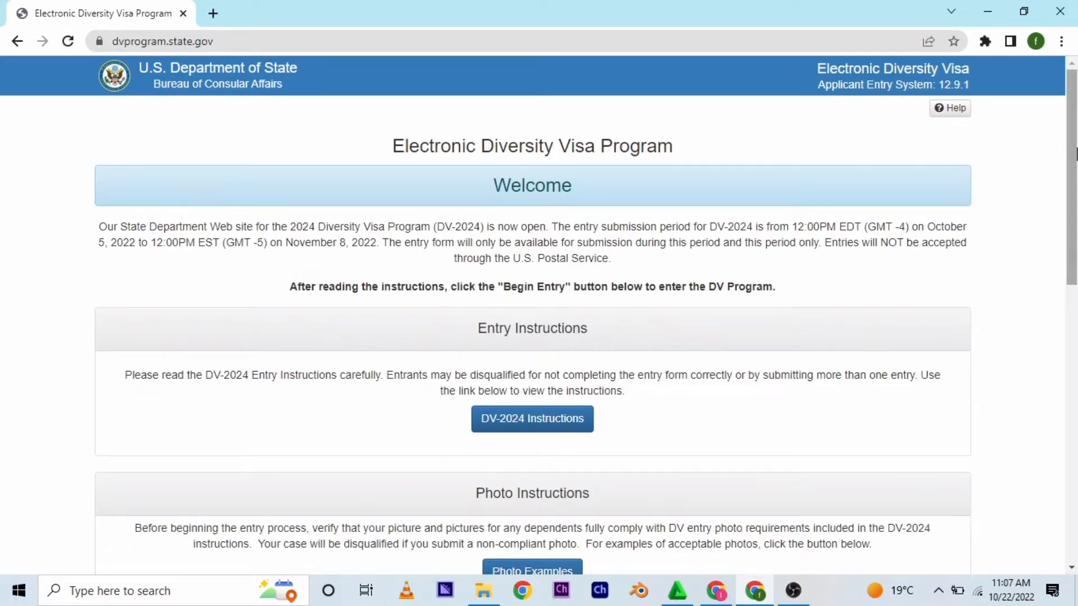
- Scroll to the Entry Form section and begin a new DV-2024 entry
scroll(1071, 180, down, 2)
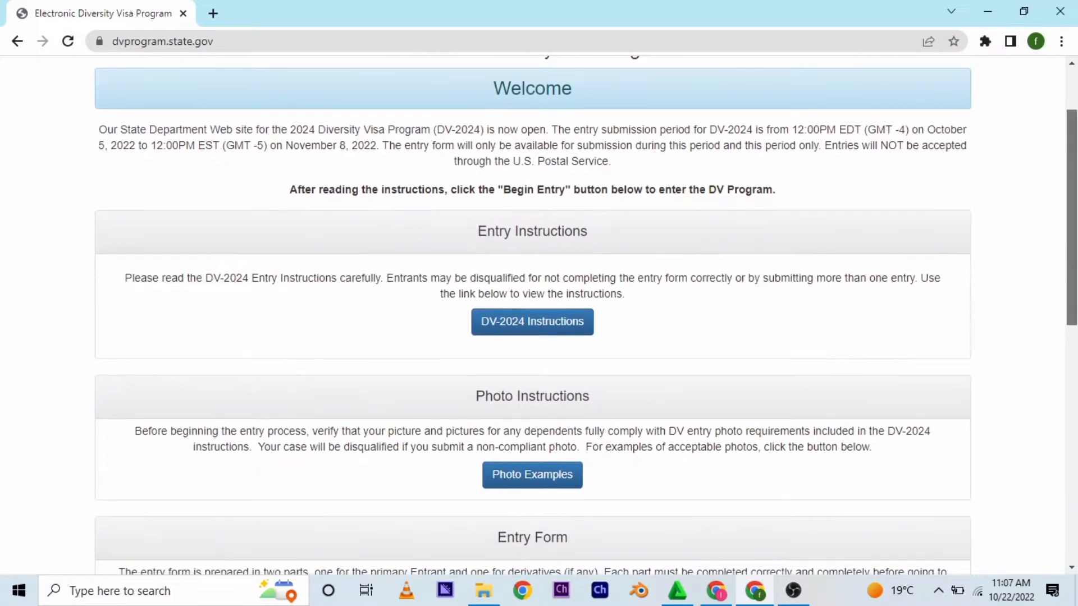
scroll(1071, 224, down, 2)
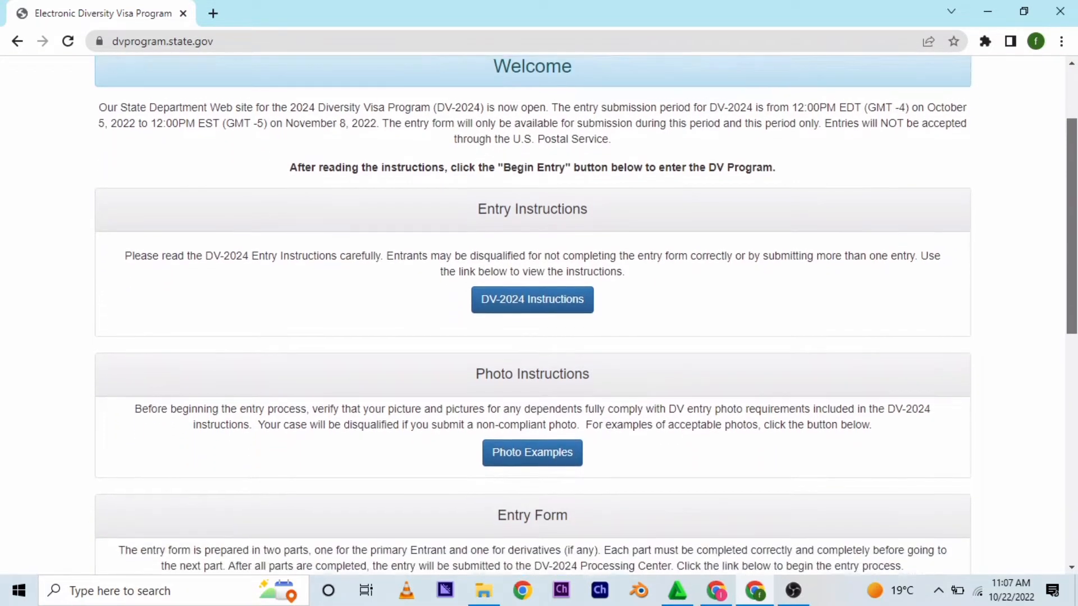
drag(1074, 234, 1074, 278)
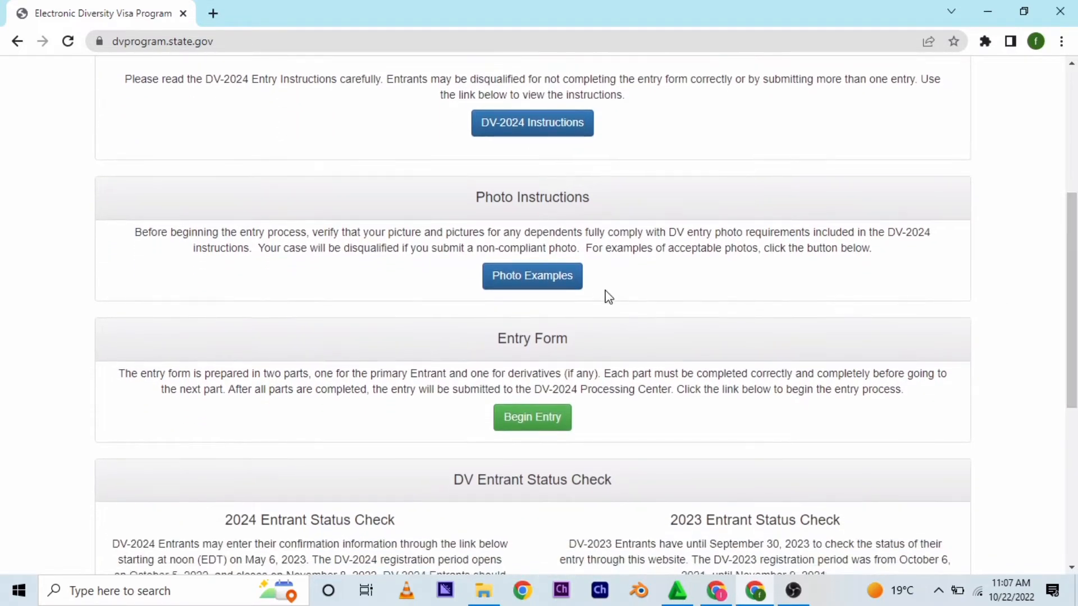
click(525, 420)
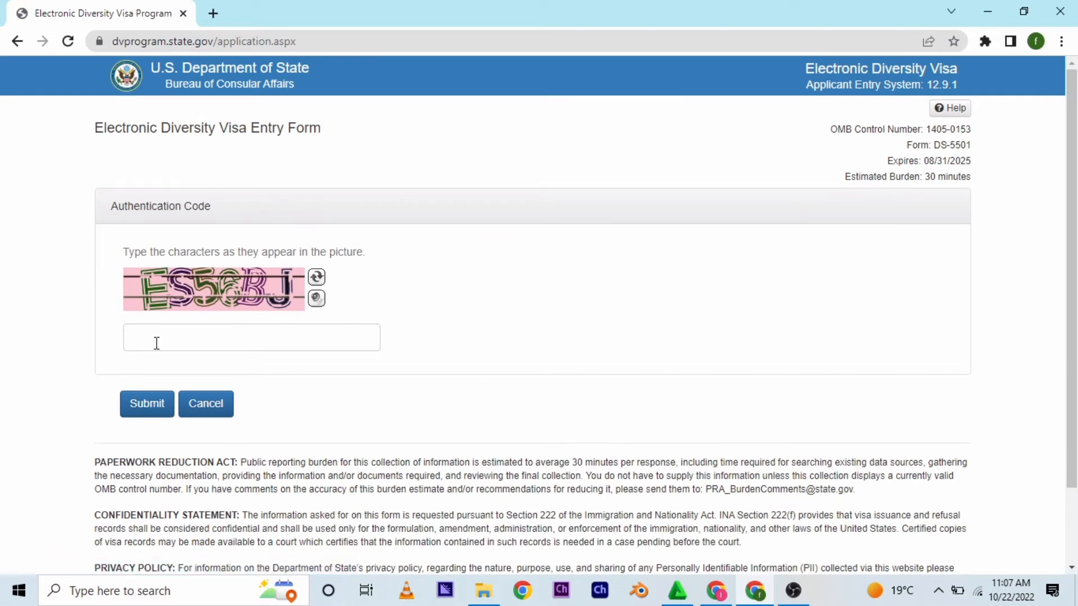
- Enter the characters shown in the picture as the authentication code and submit it
click(156, 343)
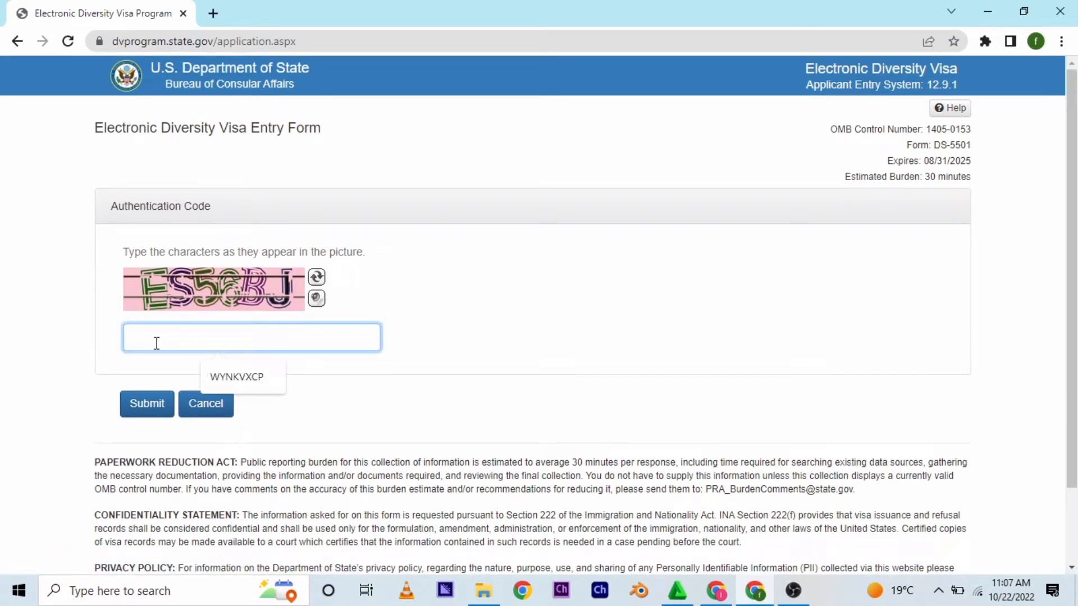
text(ES)
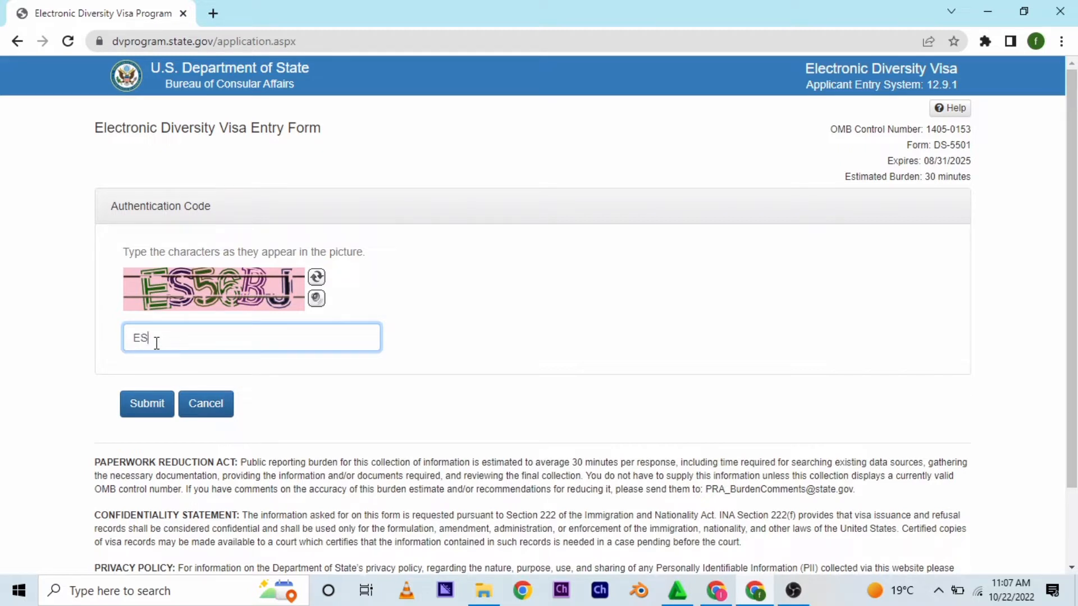
text(56BJ)
key(Return)
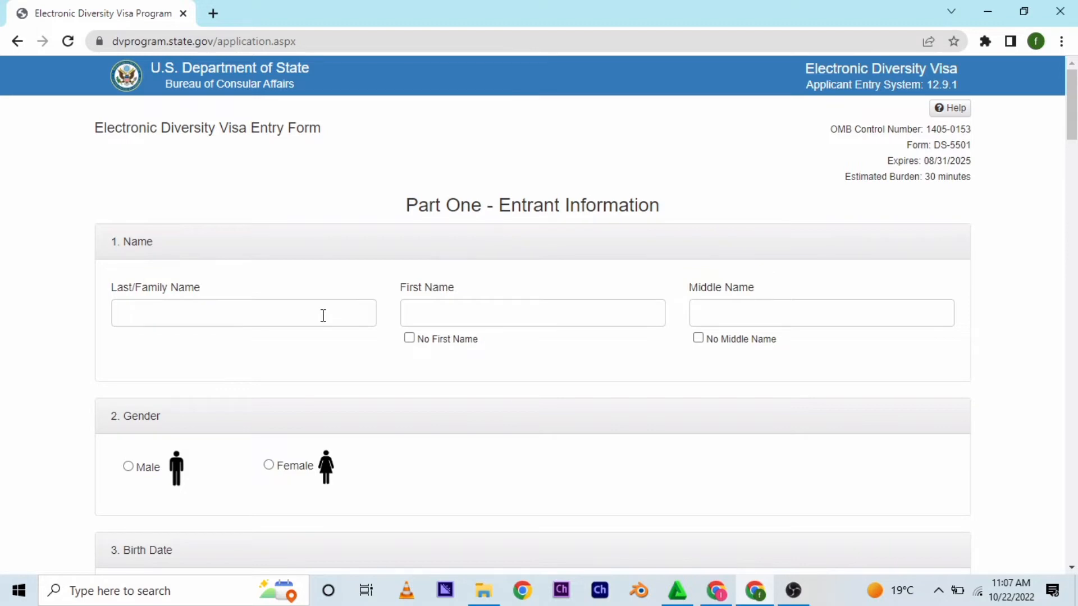
- Fill in the entrant's first name, middle name and last/family name
click(414, 313)
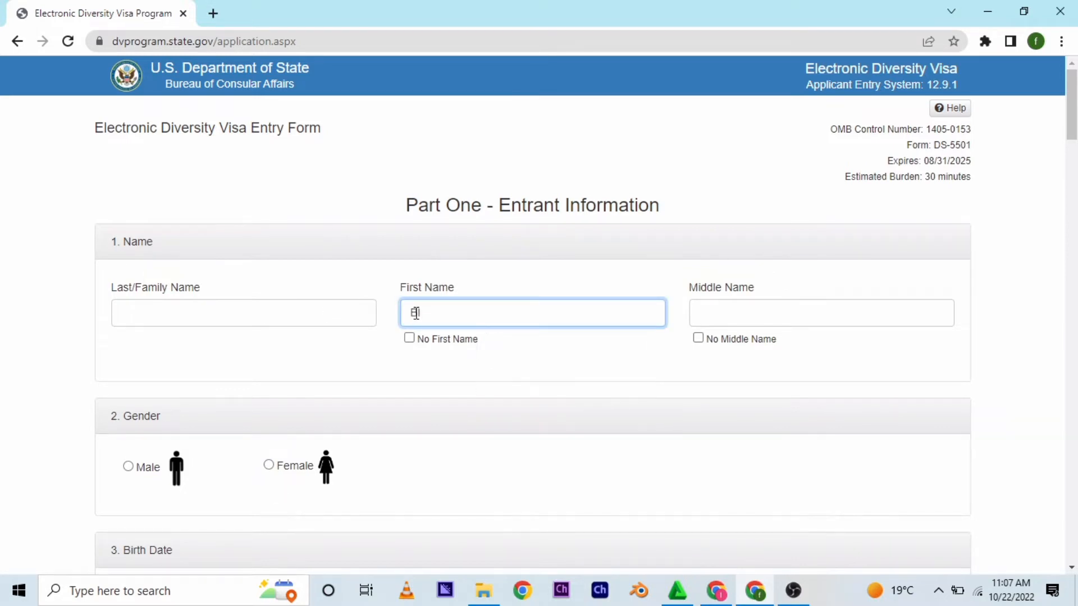
click(345, 313)
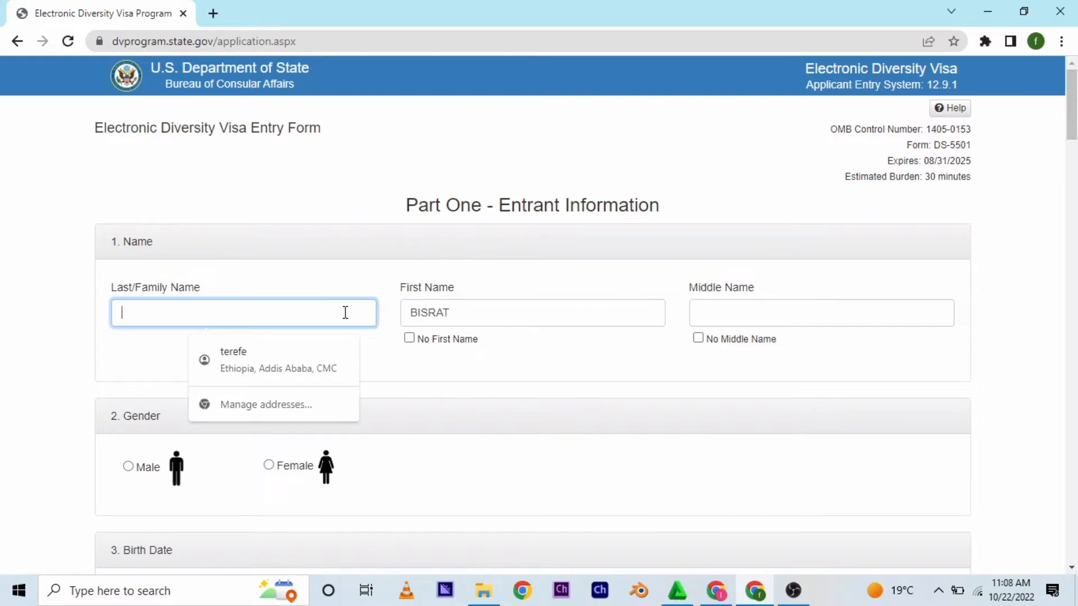
click(733, 315)
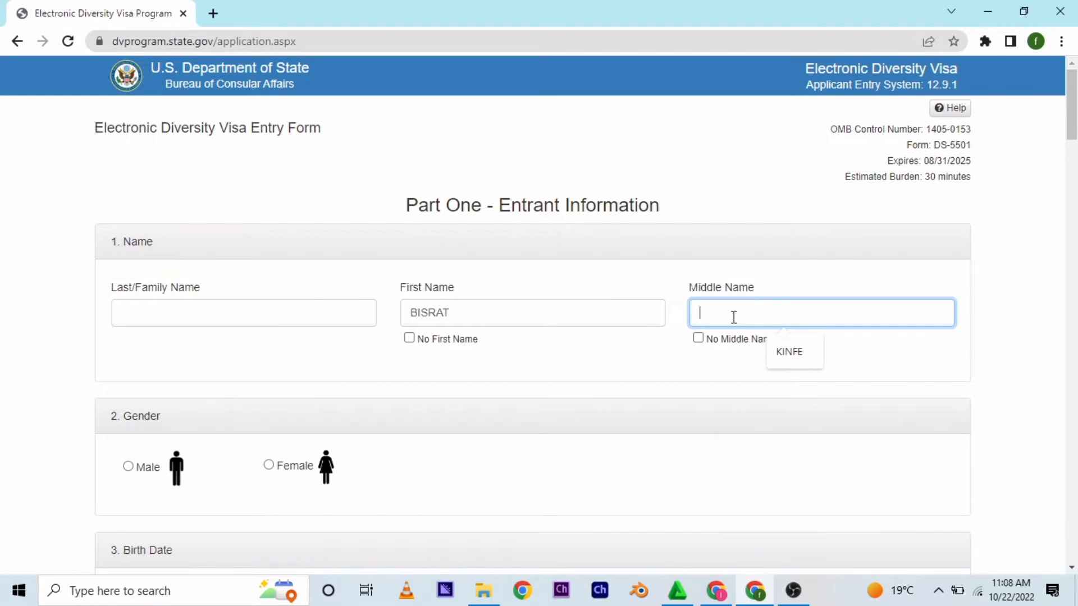
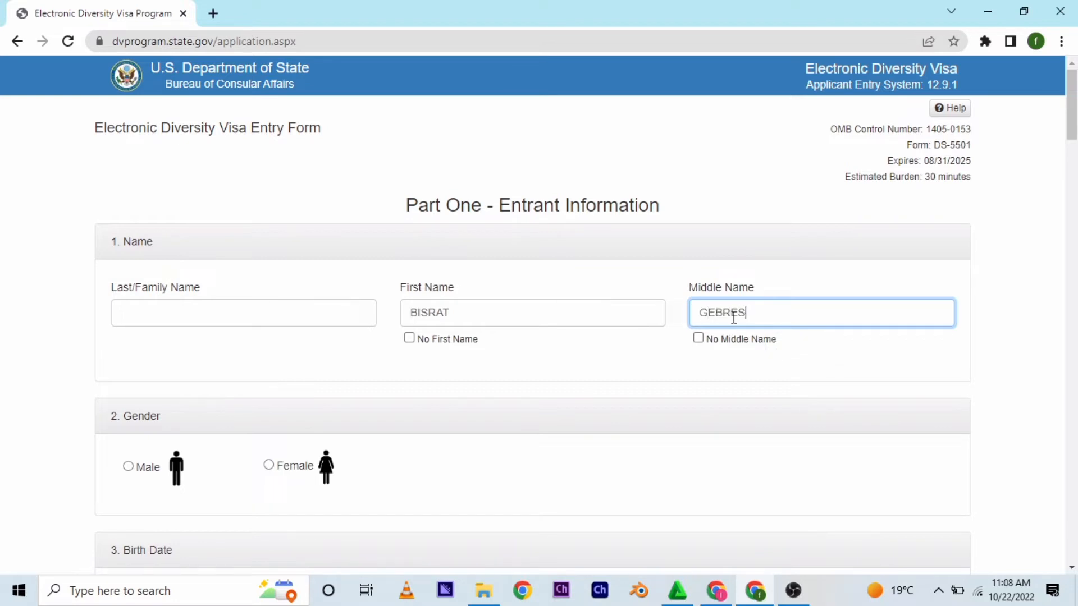
click(362, 310)
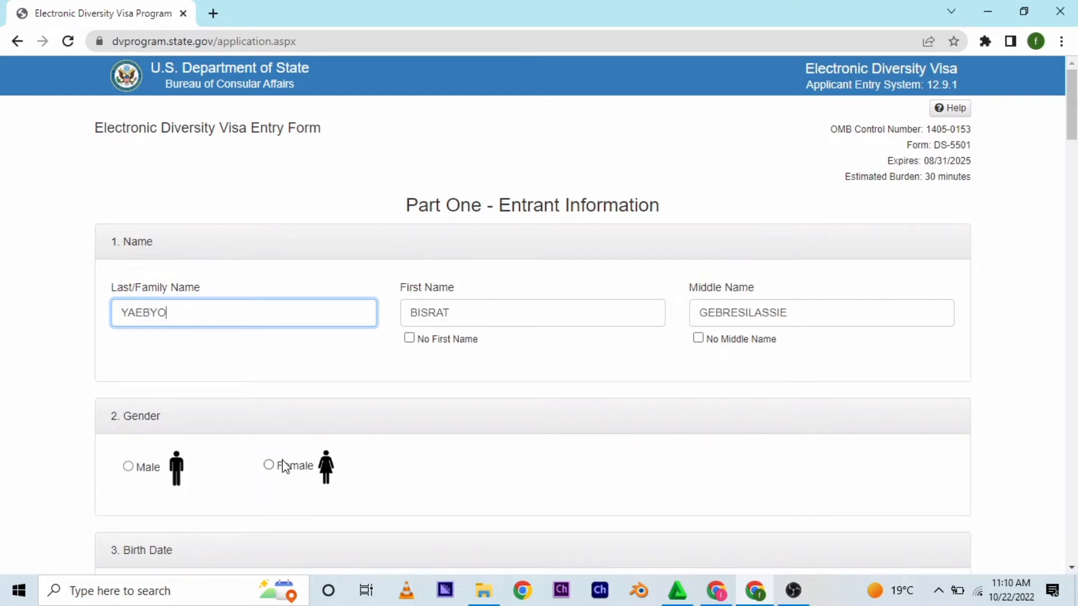
- Select Female as the gender and enter the entrant's birth month, day and year
click(268, 465)
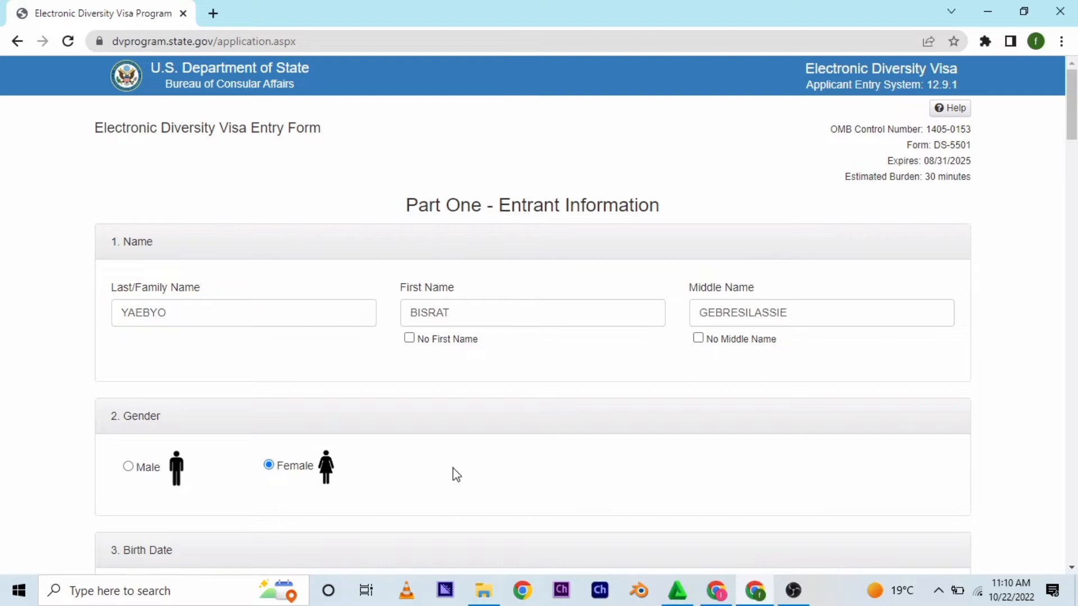
drag(1074, 131, 1074, 180)
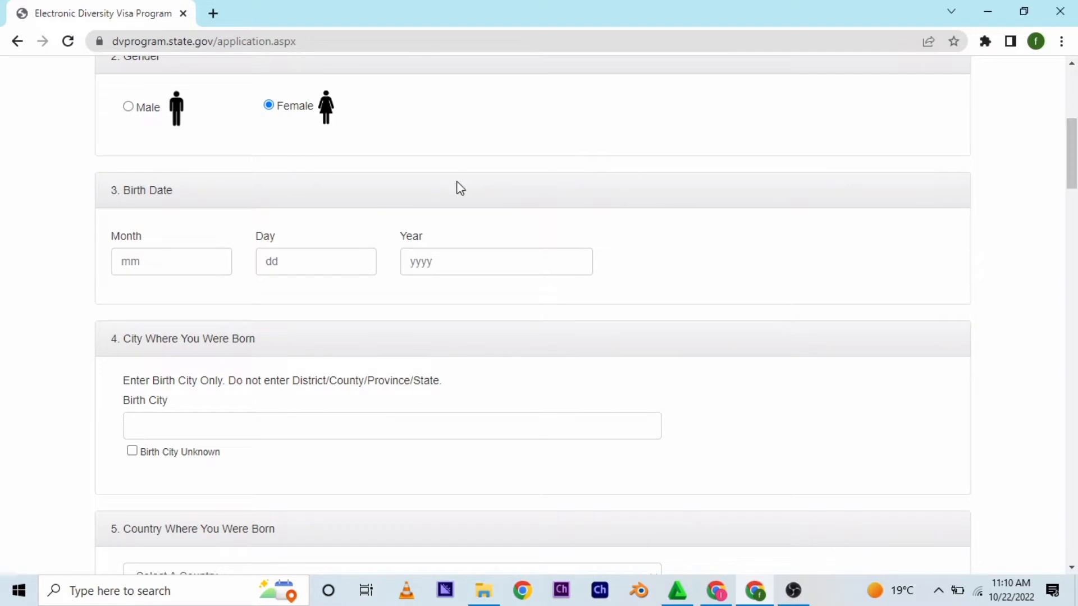
click(153, 261)
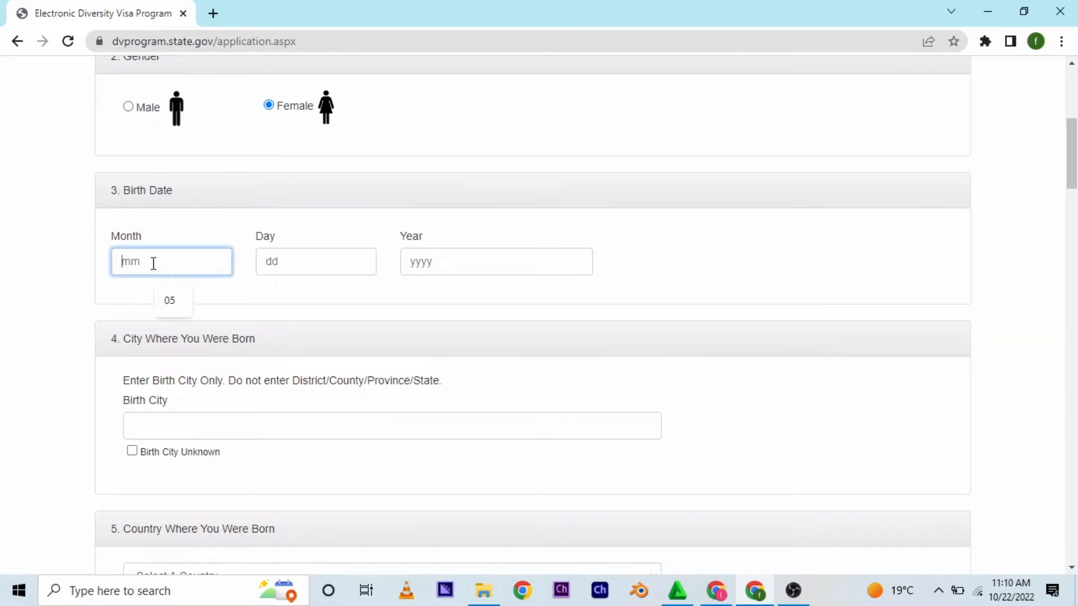
text(05)
click(290, 259)
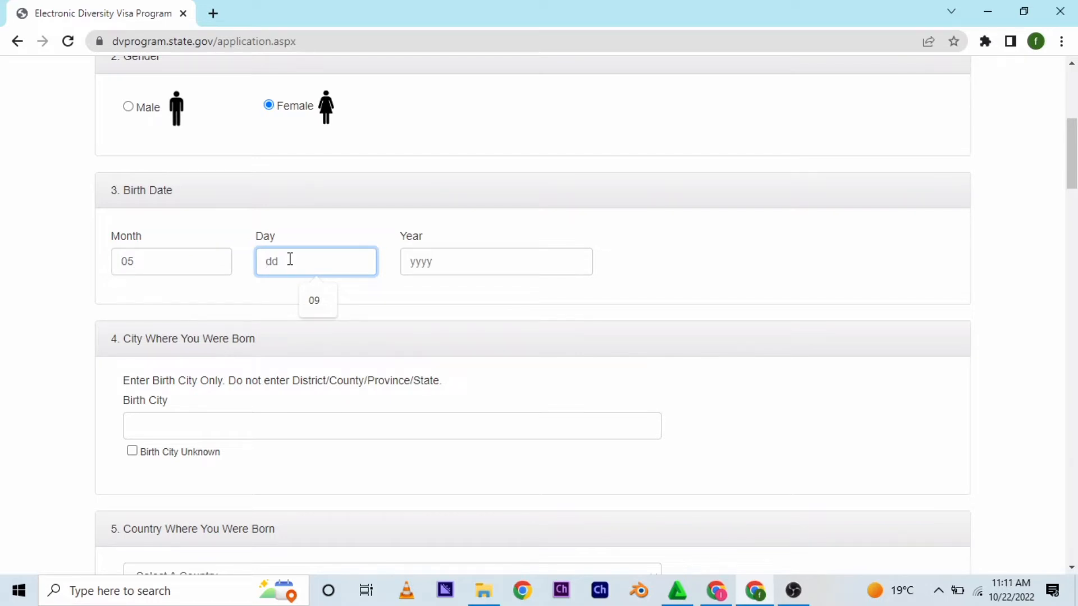
text(27)
click(429, 261)
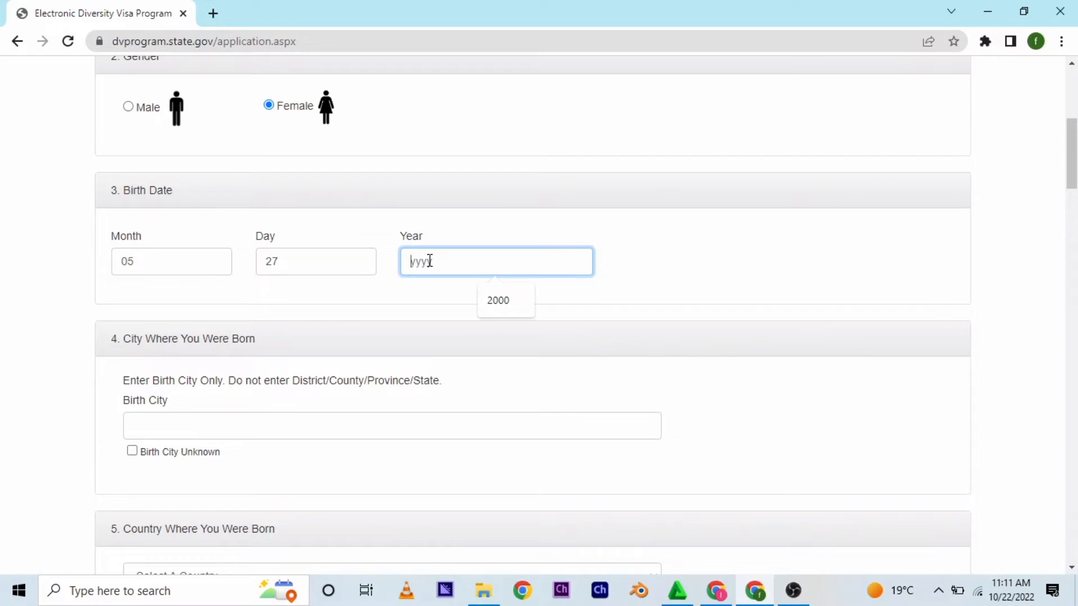
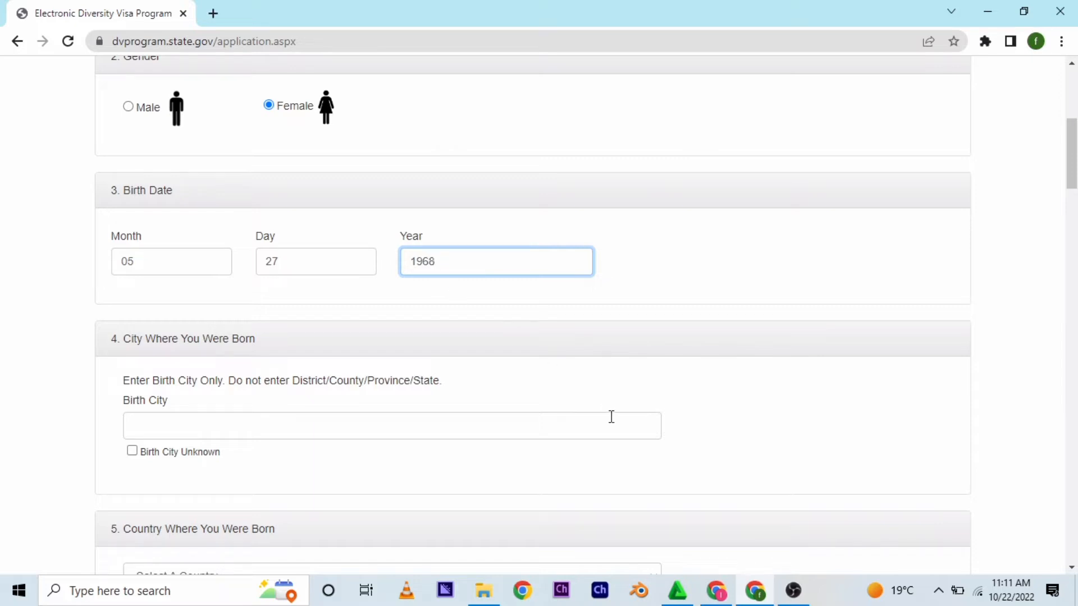
- Enter ADWA as the birth city
click(606, 391)
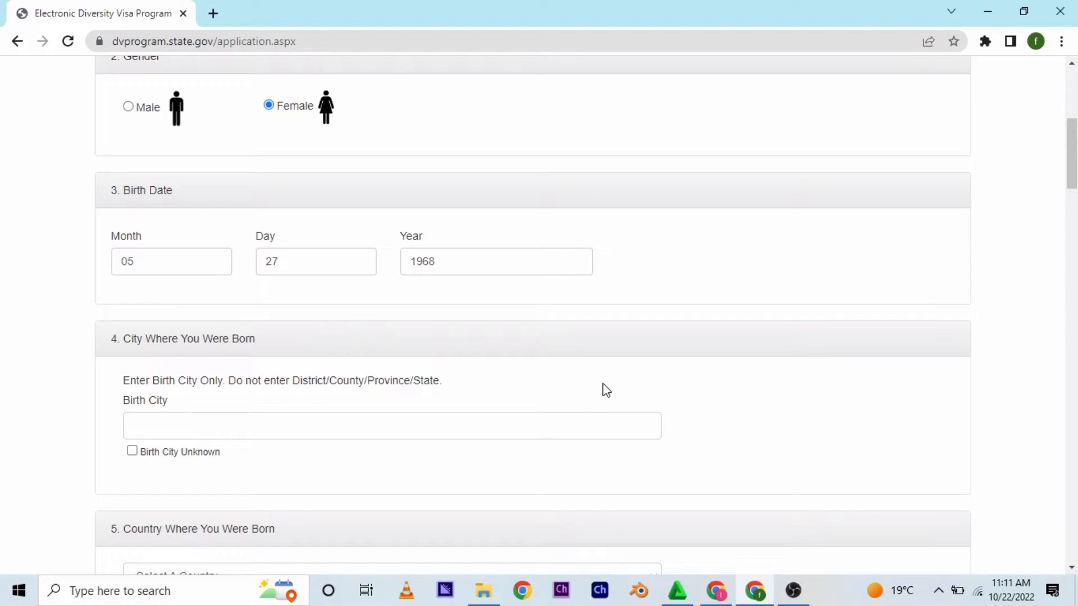
click(527, 417)
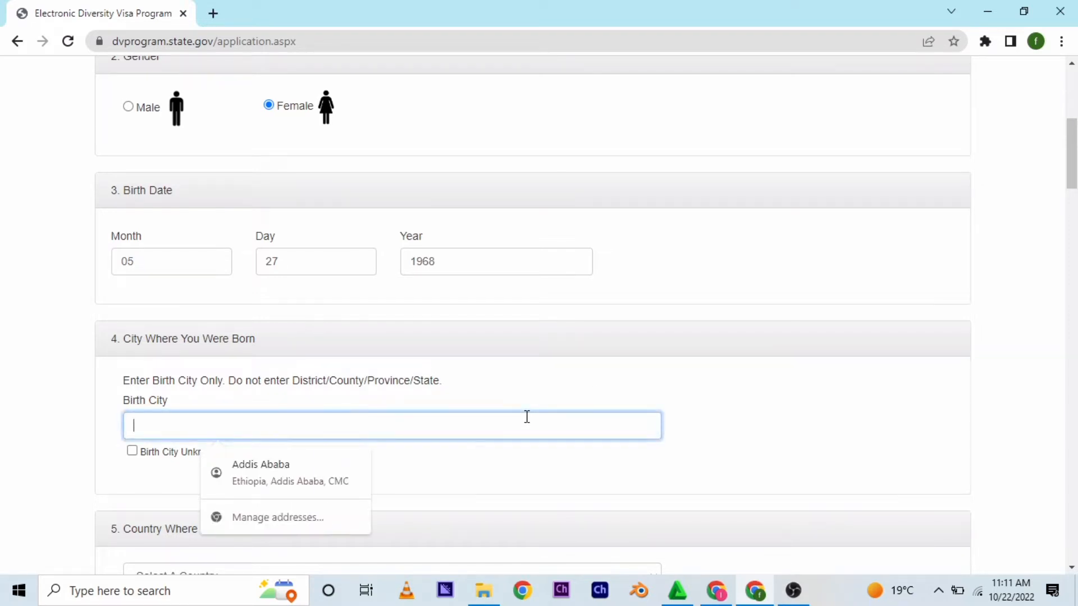
text(ADWA)
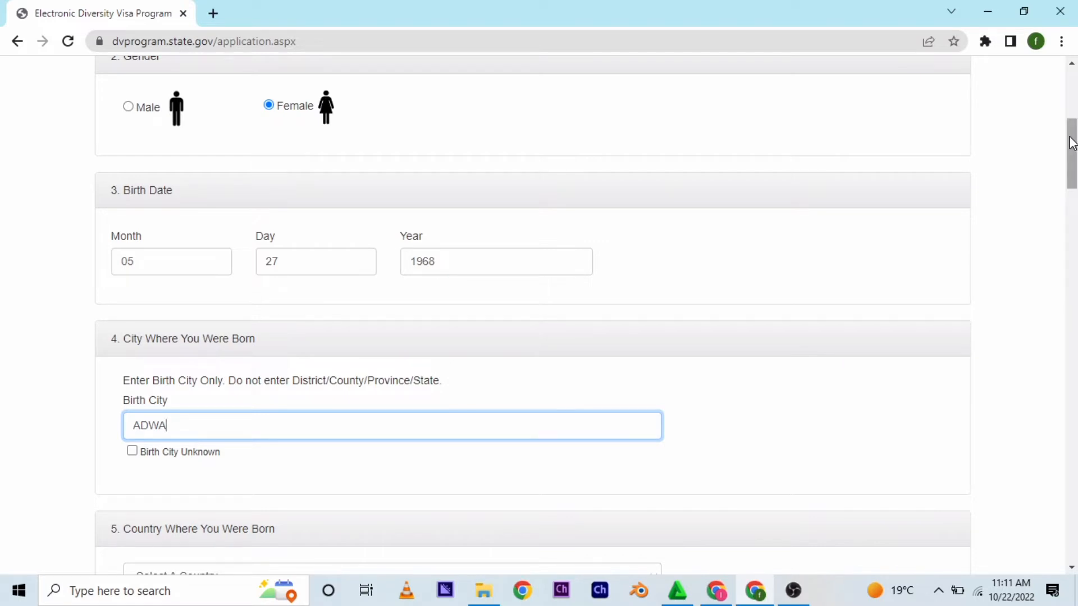
- Select Ethiopia as the country where the entrant was born
drag(1072, 143, 1071, 192)
click(651, 220)
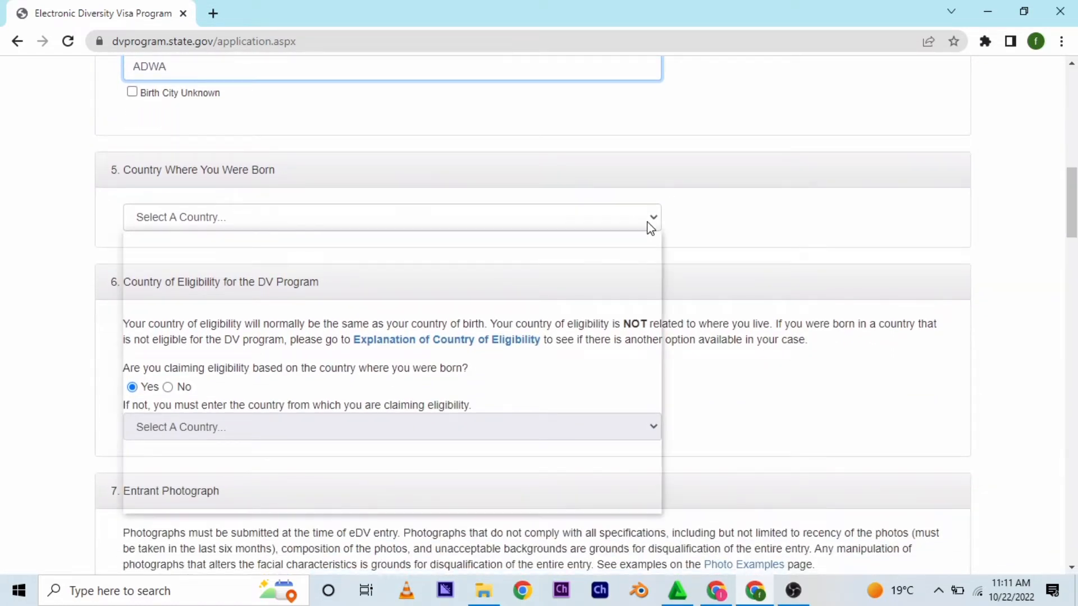
drag(654, 259, 656, 326)
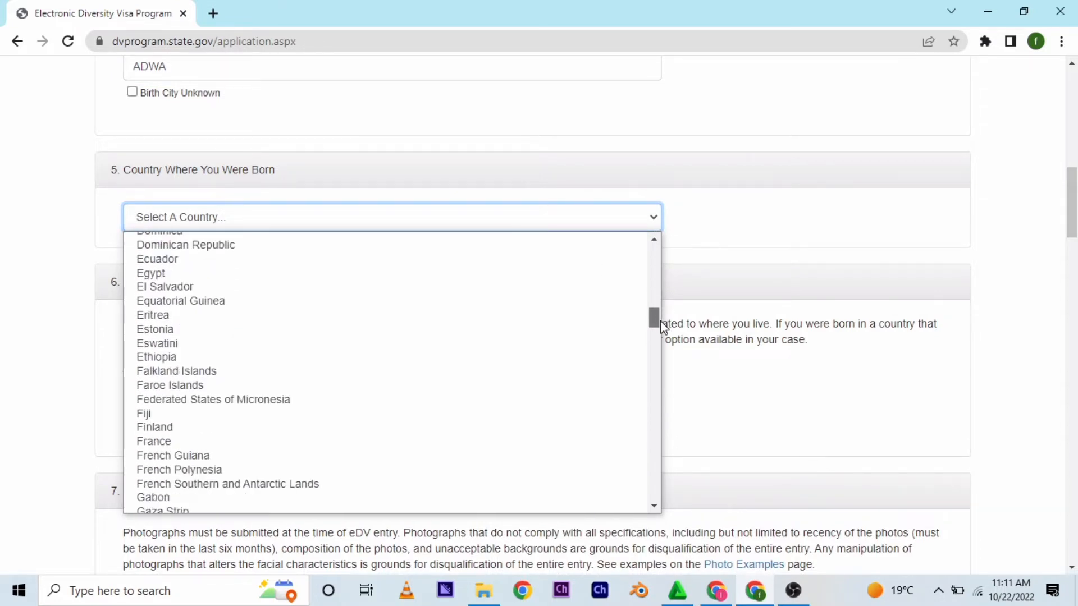
click(262, 358)
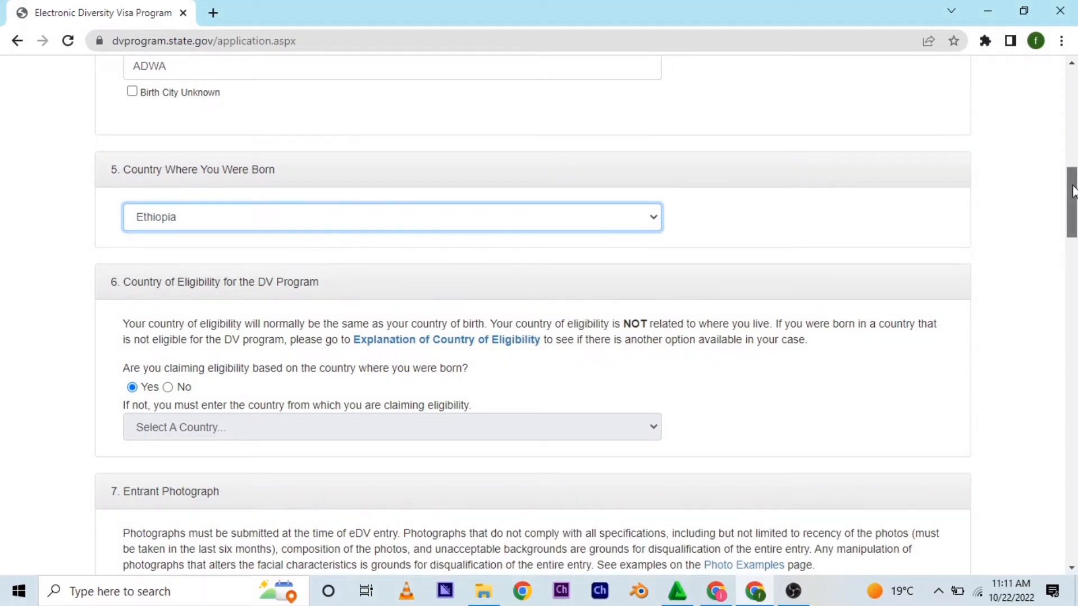
- Open the file chooser for the entrant photograph
drag(1072, 191, 1074, 211)
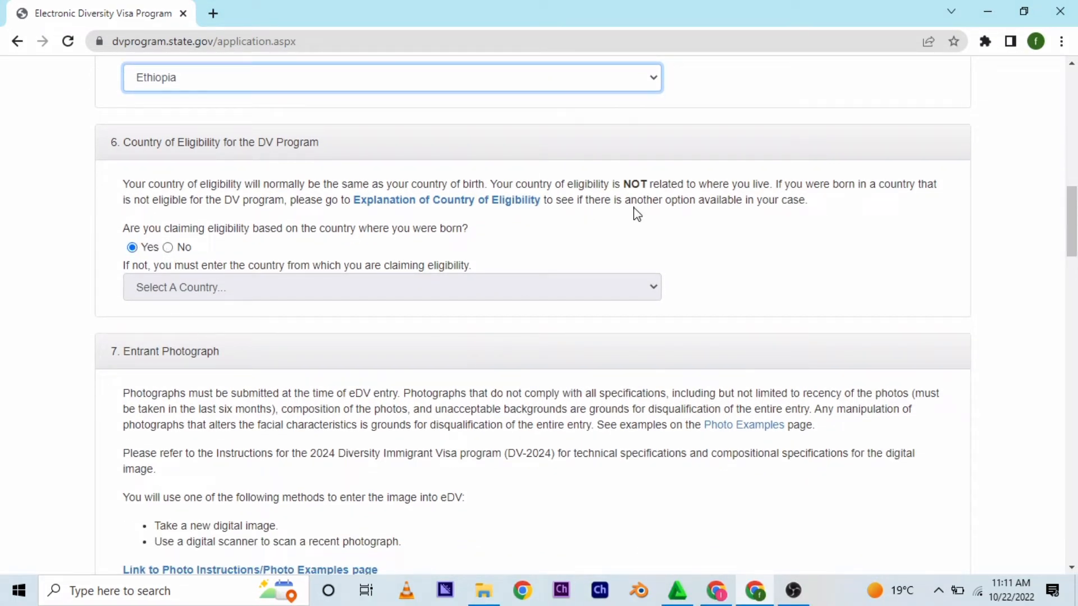
drag(1073, 219, 1073, 241)
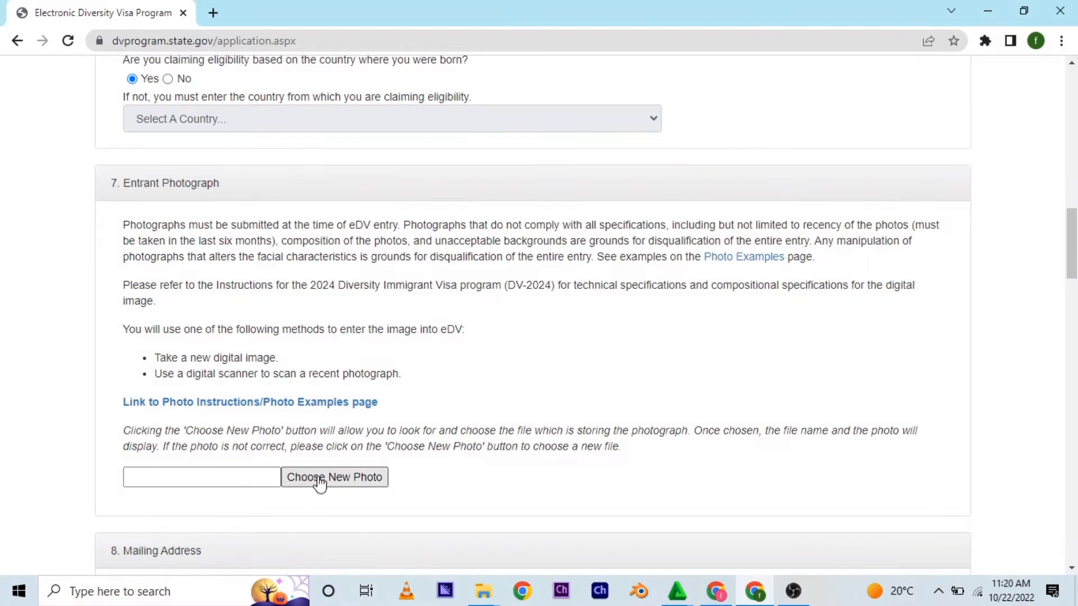
click(317, 478)
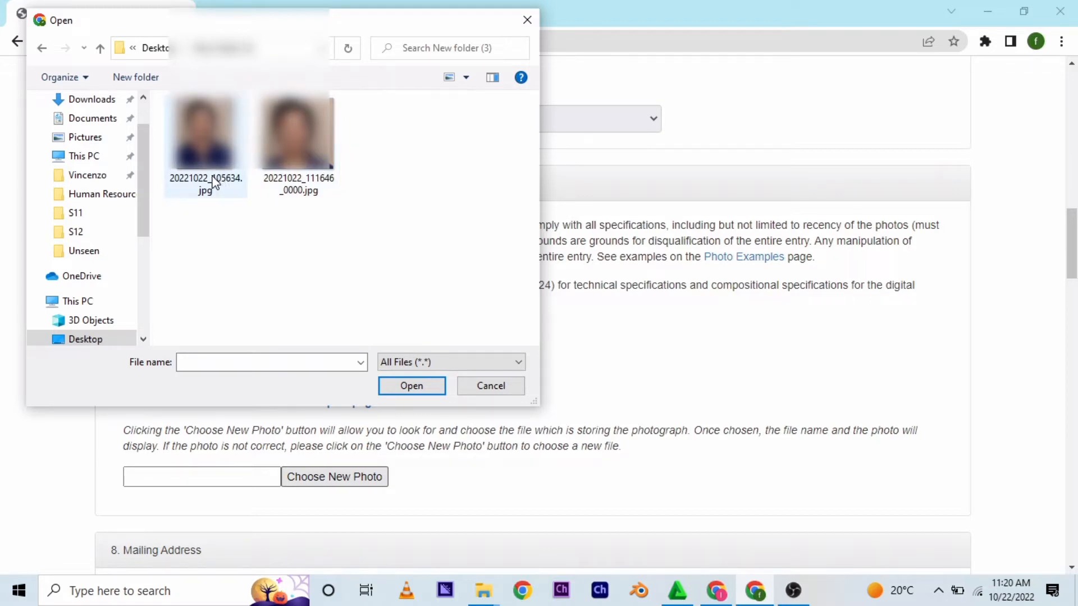
mouse_move(213, 182)
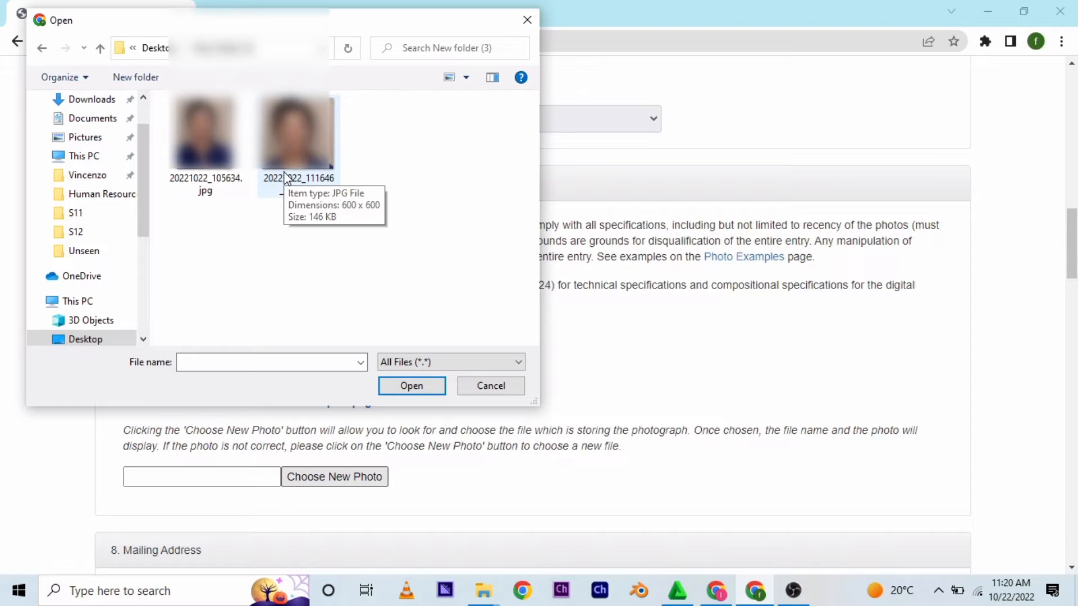
- Choose the file 20221022_111646_0000.jpg as the entrant photograph
click(285, 179)
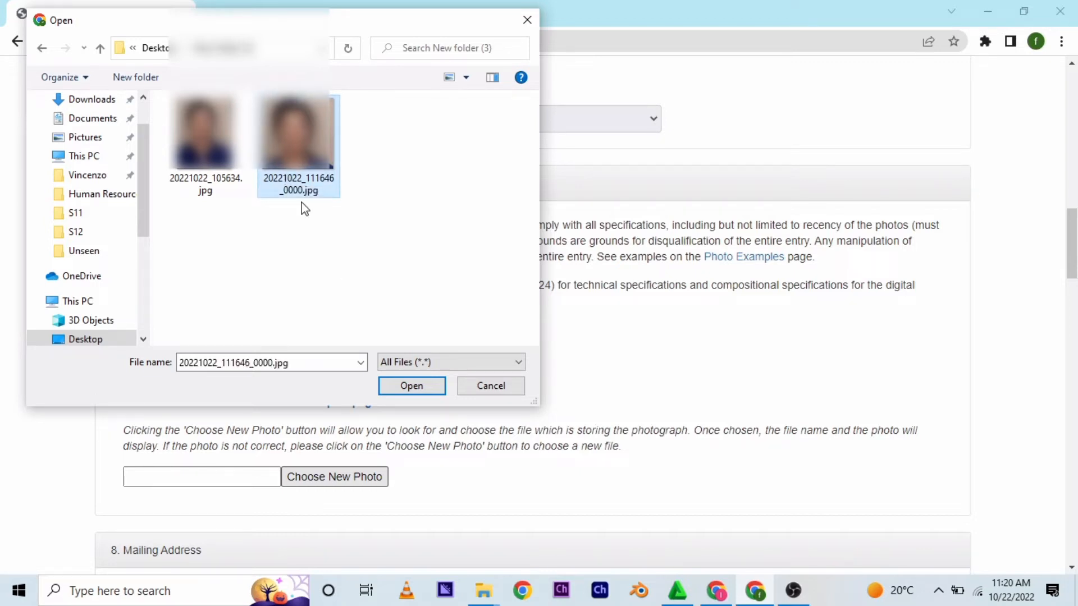
click(397, 388)
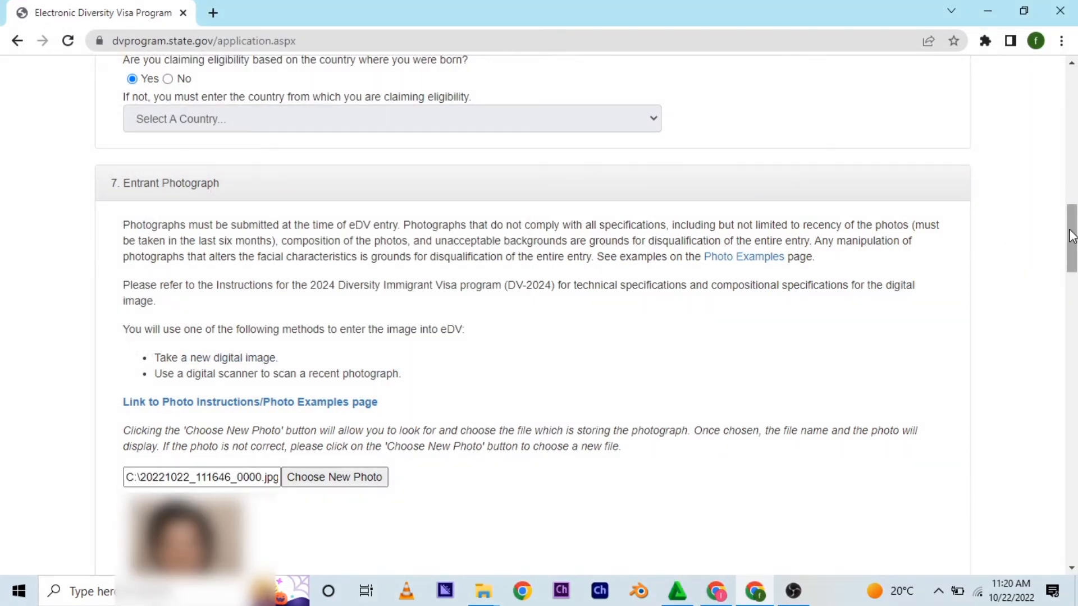
- Enter Addis Ababa CMC as the first line of the mailing address
drag(1070, 238, 1071, 309)
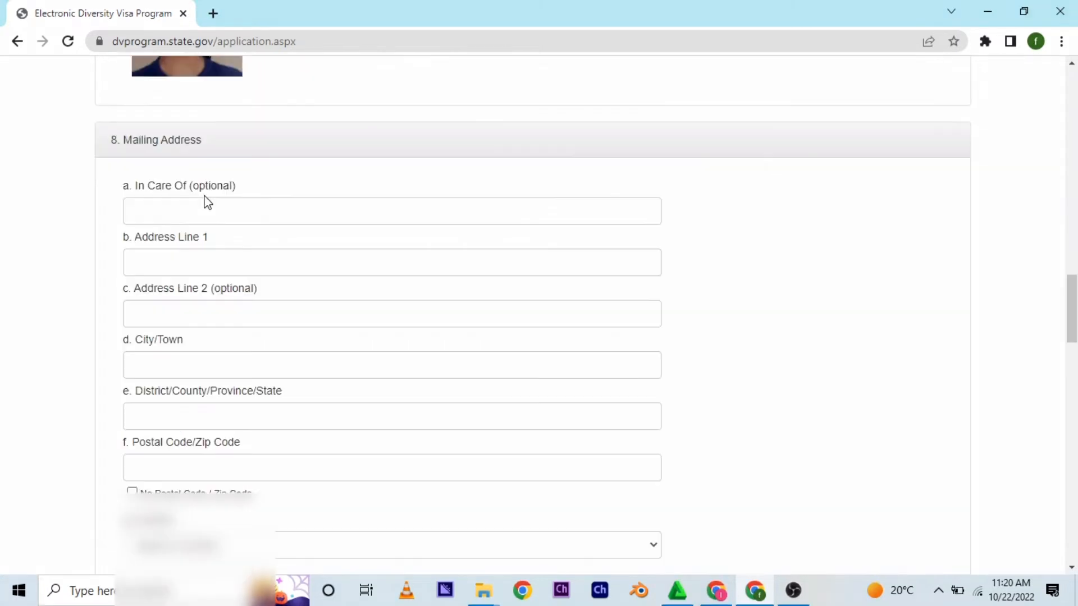
click(160, 260)
text(Ad)
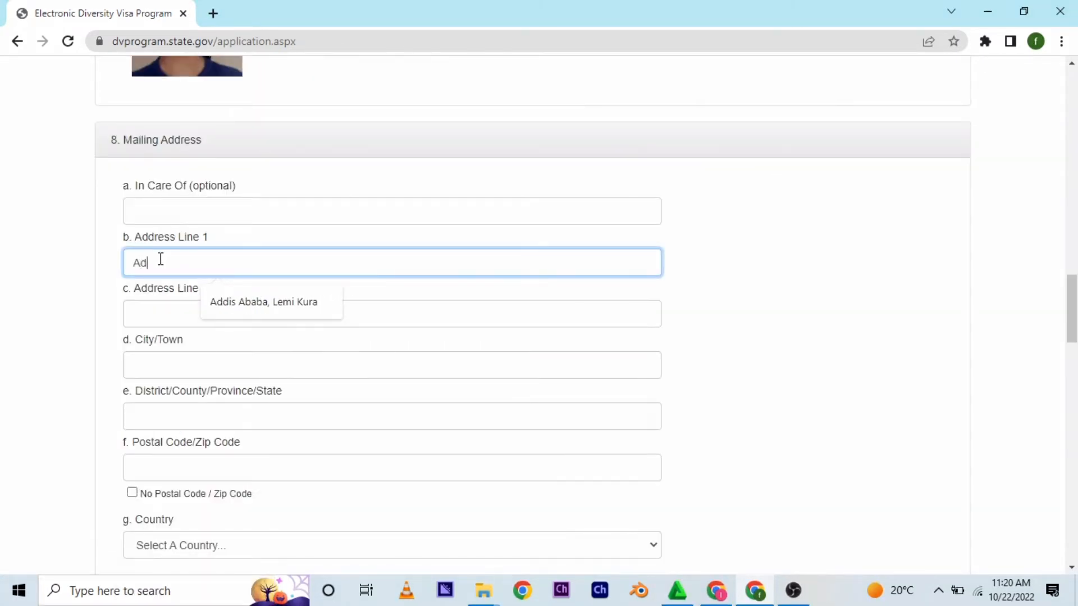
text(dis Ababa)
click(168, 308)
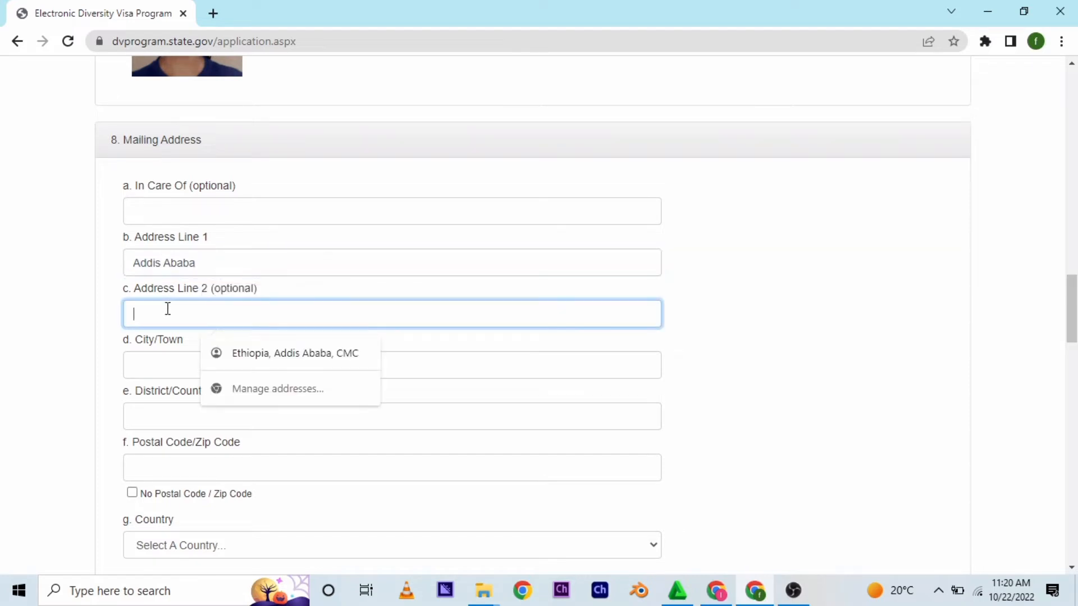
click(158, 366)
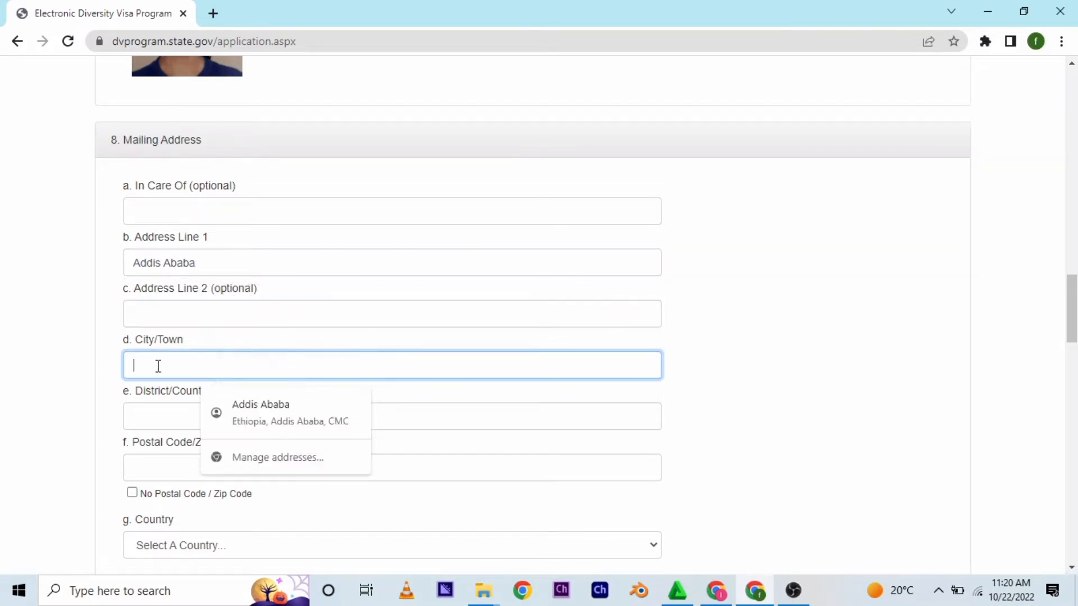
click(209, 266)
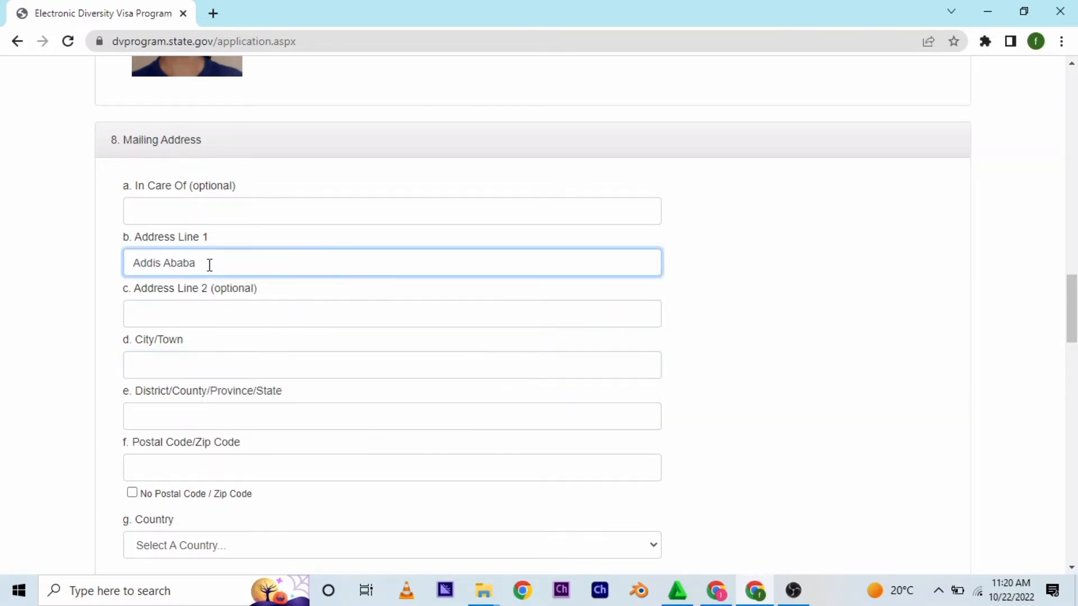
text(CMC)
- Enter Addis Ababa as the mailing address city
click(177, 363)
text(A)
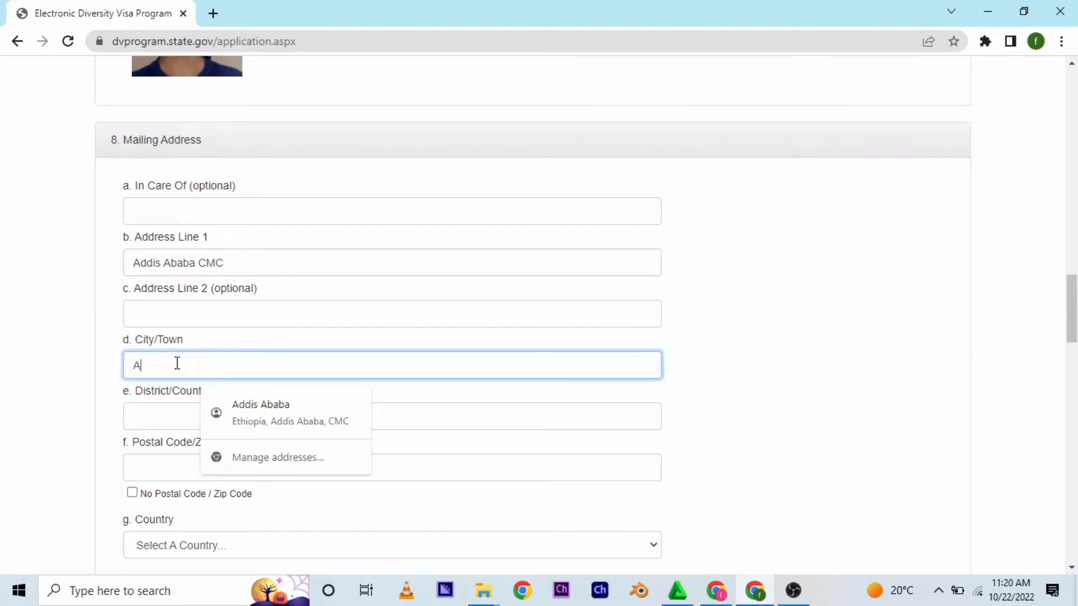
text(ddis Ababa)
- Enter Lemin Kura/Ethiopia as the district and 1000 as the postal code
click(176, 410)
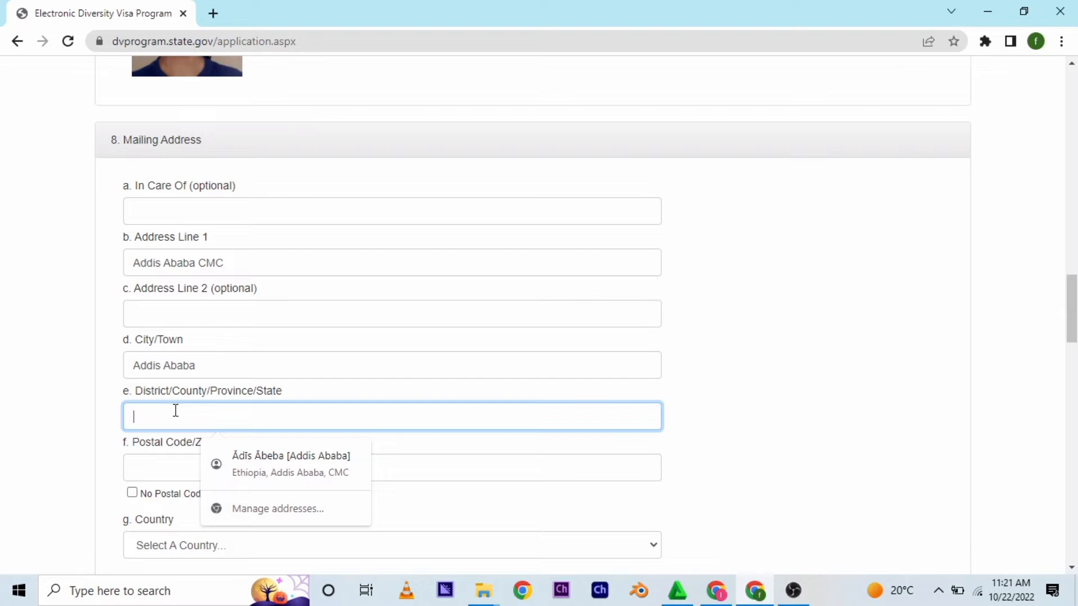
text(Lemi)
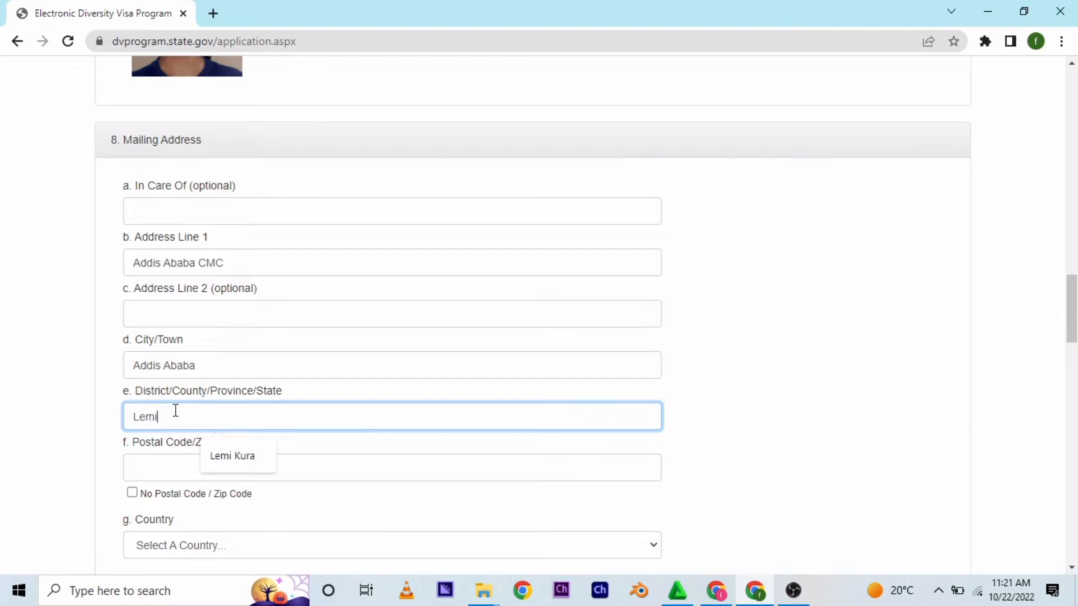
text(n Kura)
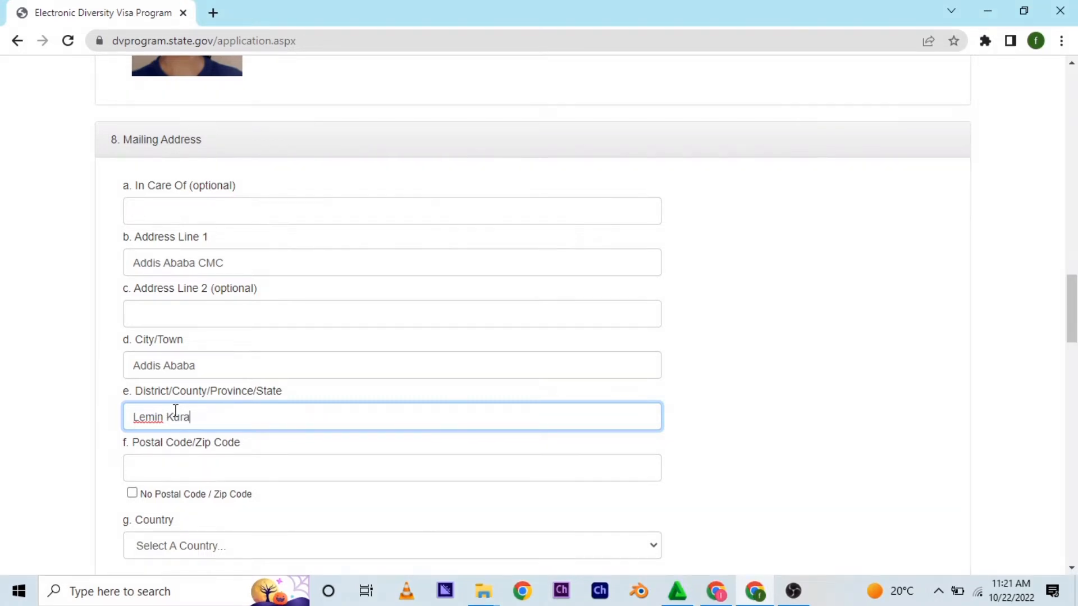
text(/Ethiopia)
click(315, 475)
text(1000)
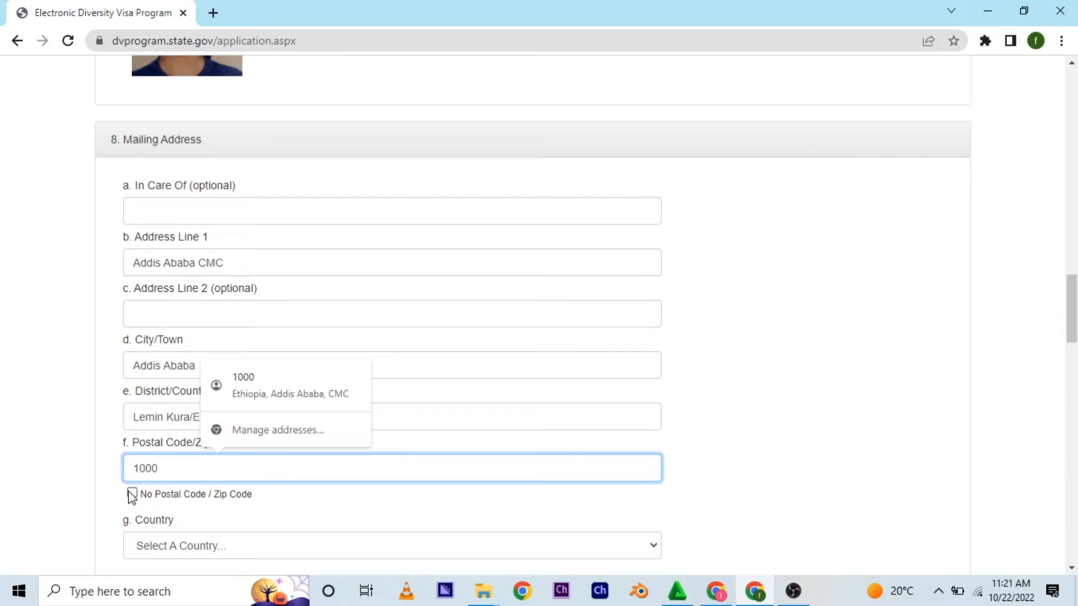
- Select Ethiopia as the mailing address country and as the country where the entrant lives today
scroll(1071, 314, down, 4)
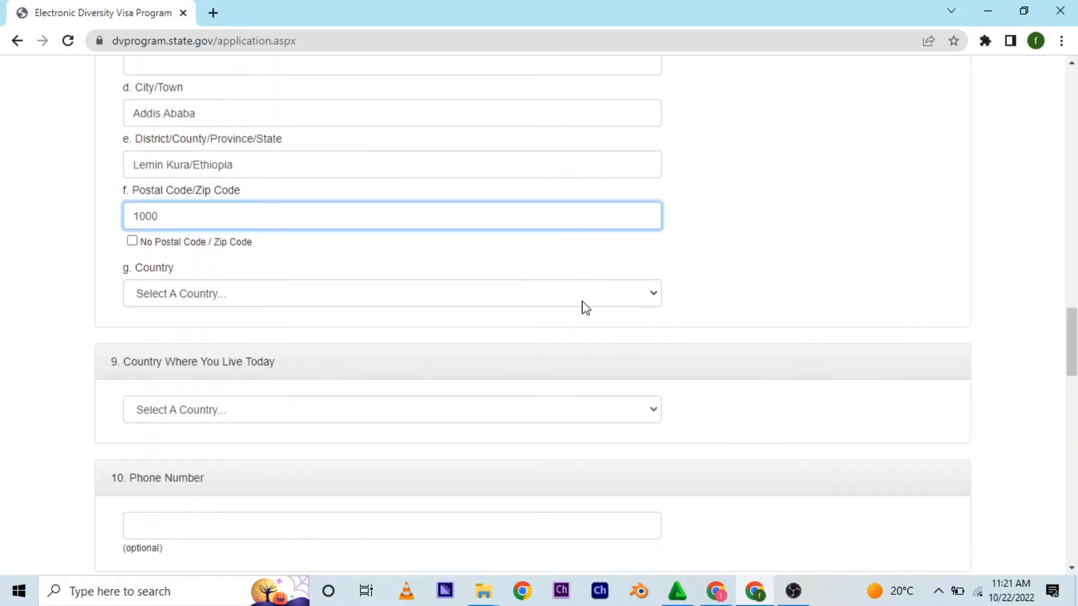
click(587, 305)
drag(654, 24, 658, 79)
scroll(127, 115, down, 2)
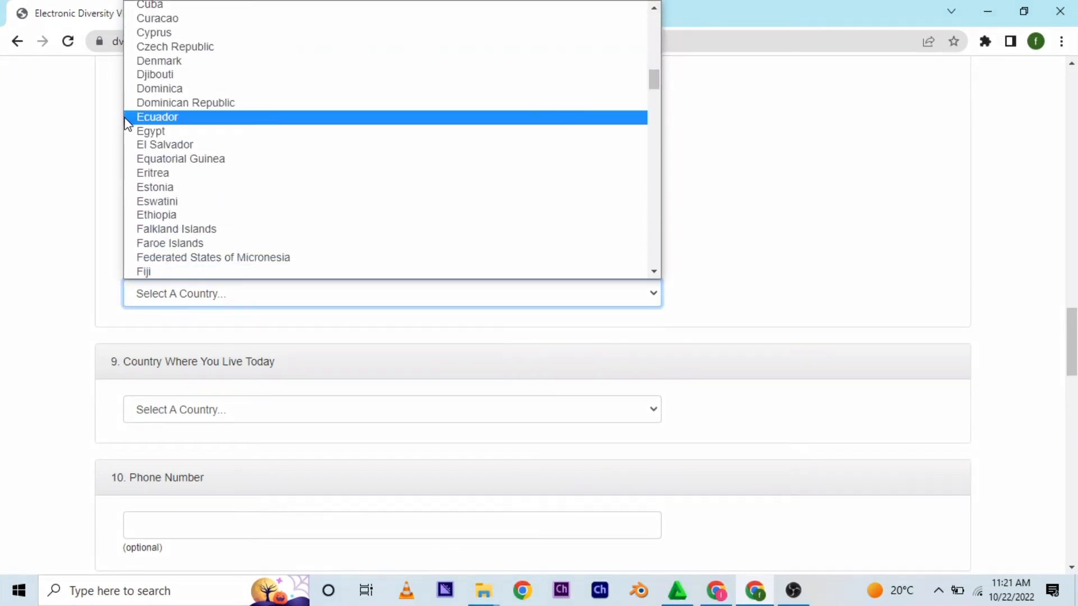
click(152, 212)
click(199, 412)
drag(654, 143, 658, 222)
click(168, 184)
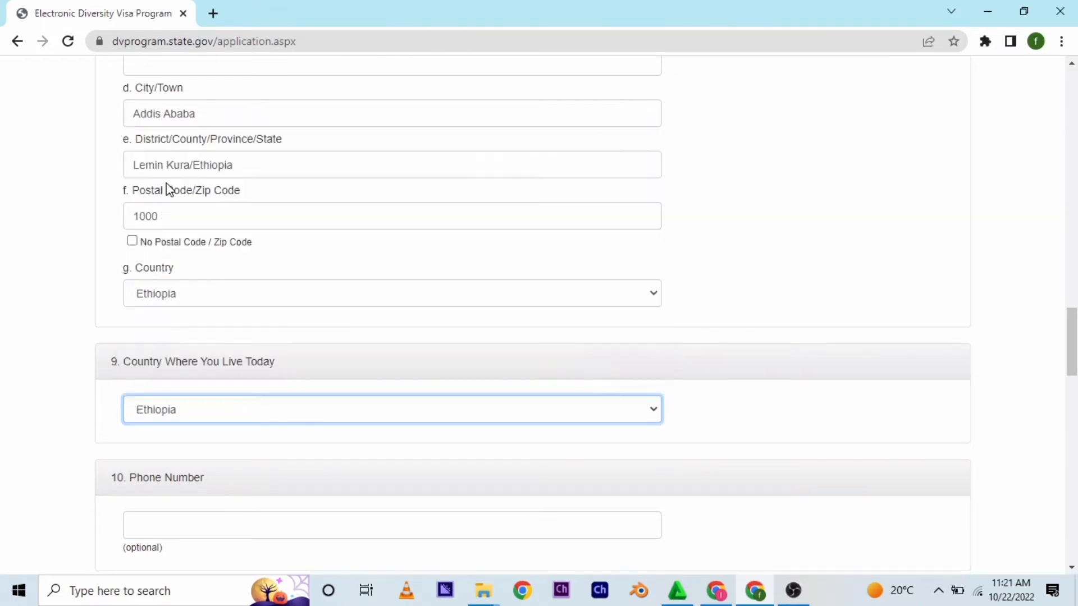
- Fill in the entrant's phone number and e-mail address, confirming the e-mail in the second field
scroll(620, 325, down, 5)
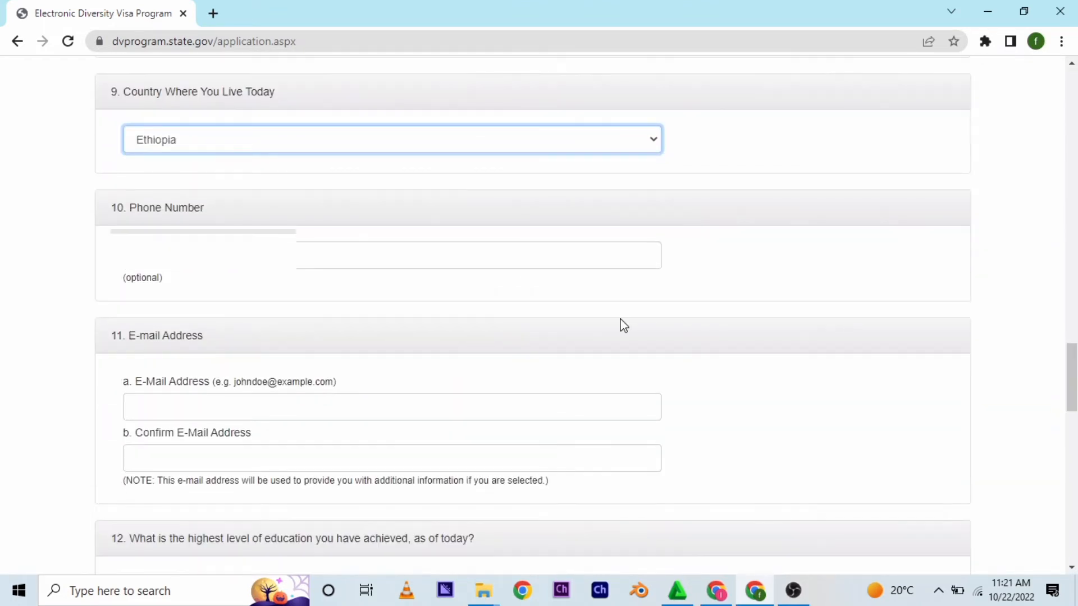
click(510, 256)
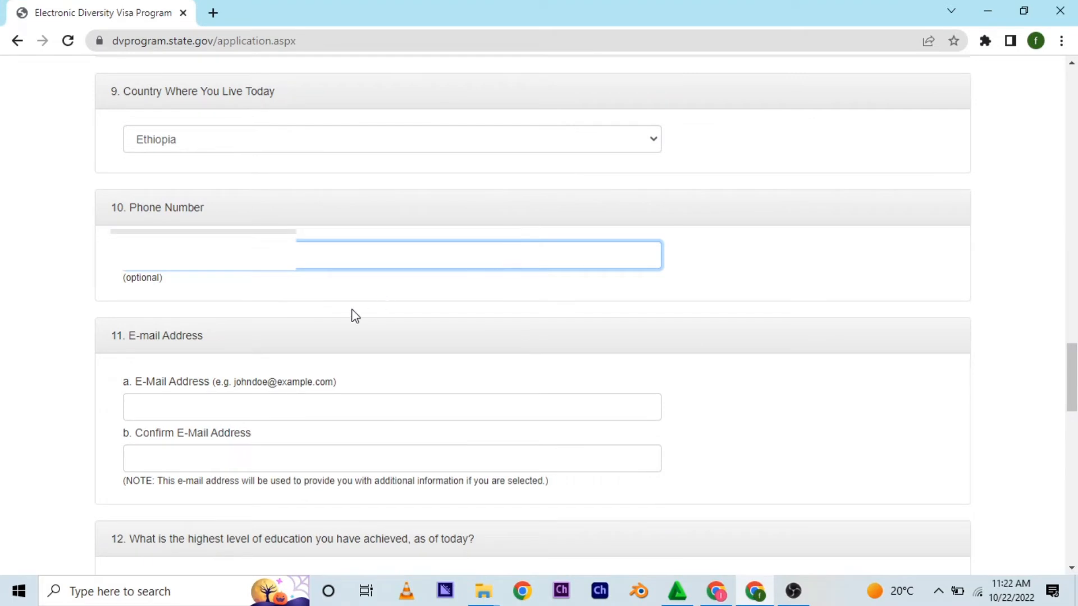
click(261, 408)
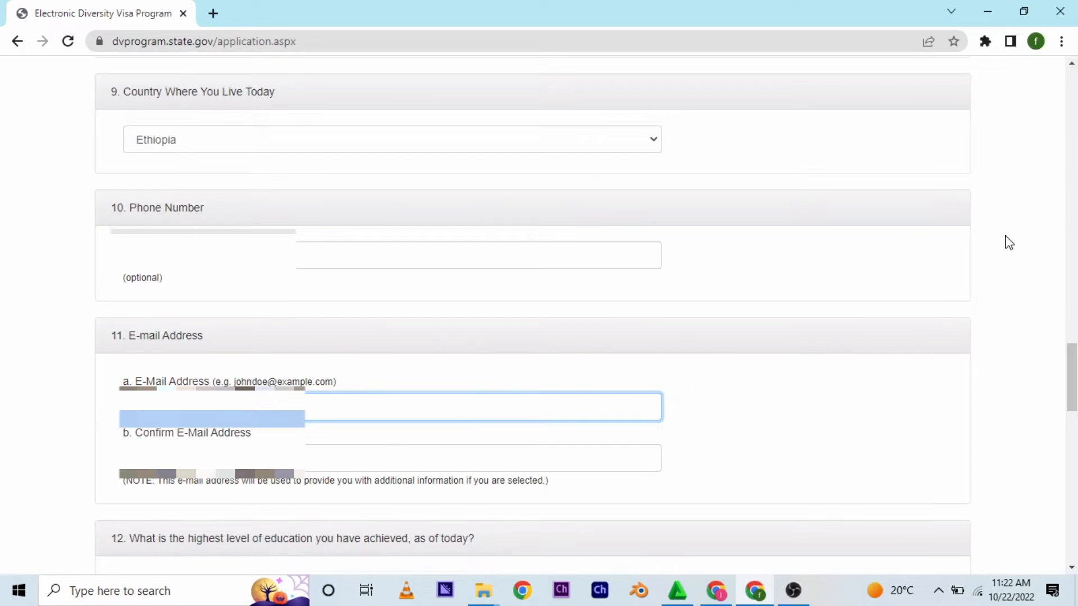
drag(1070, 372, 1071, 409)
click(438, 183)
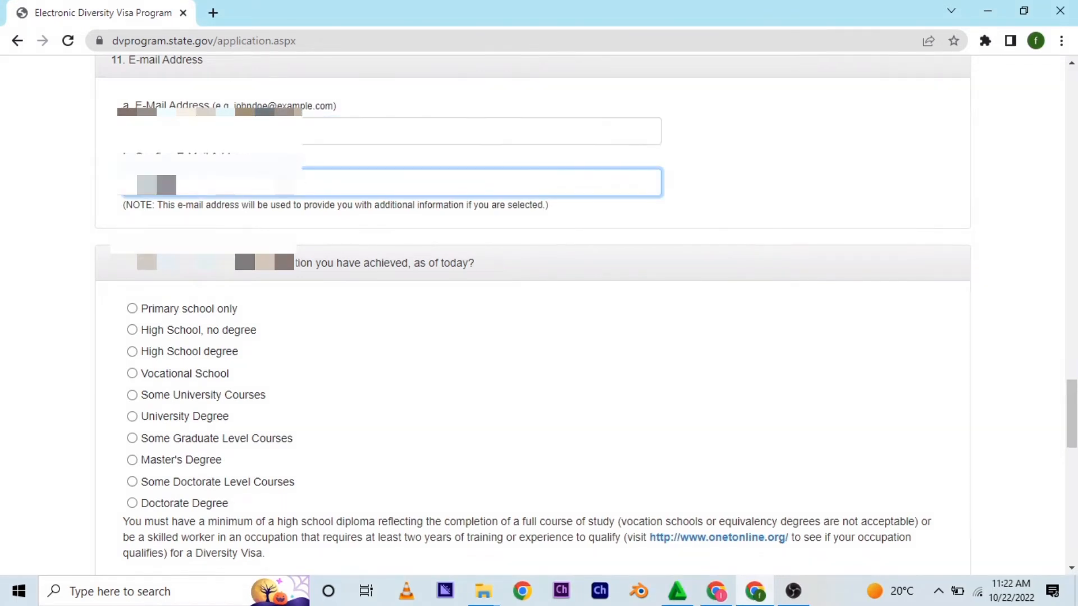
text(@gmail.com)
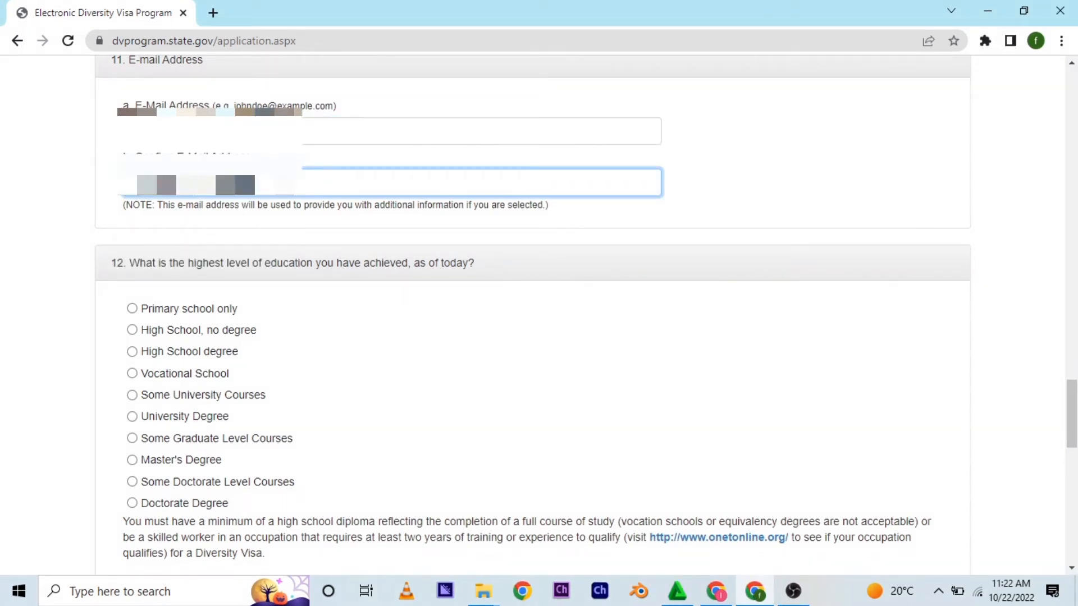
text(m)
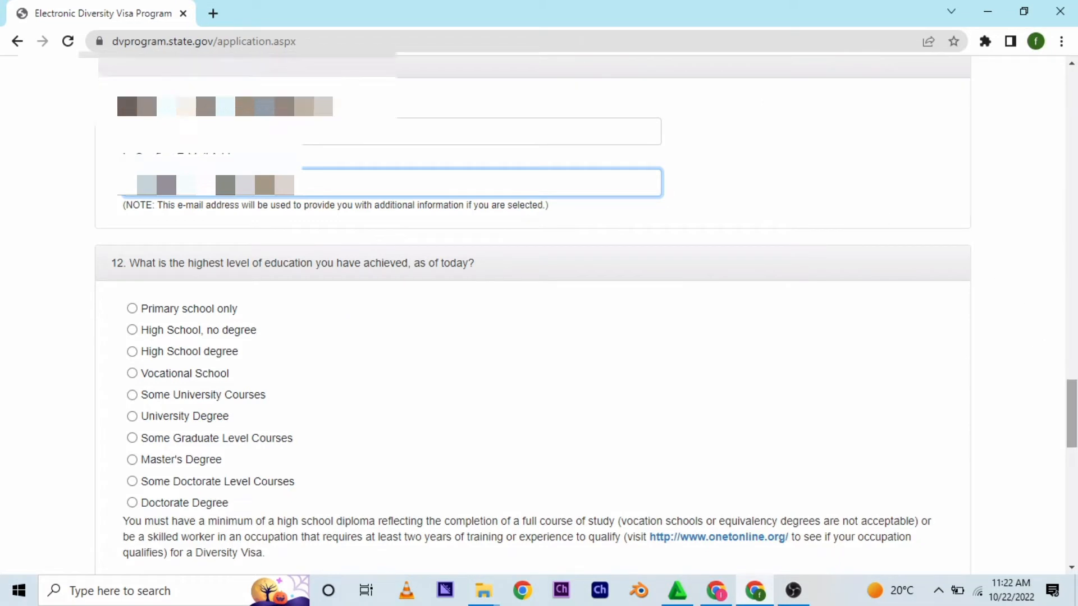
- Select University Degree as the education level and married with a spouse who is not a U.S. citizen or LPR
drag(1071, 403, 1071, 419)
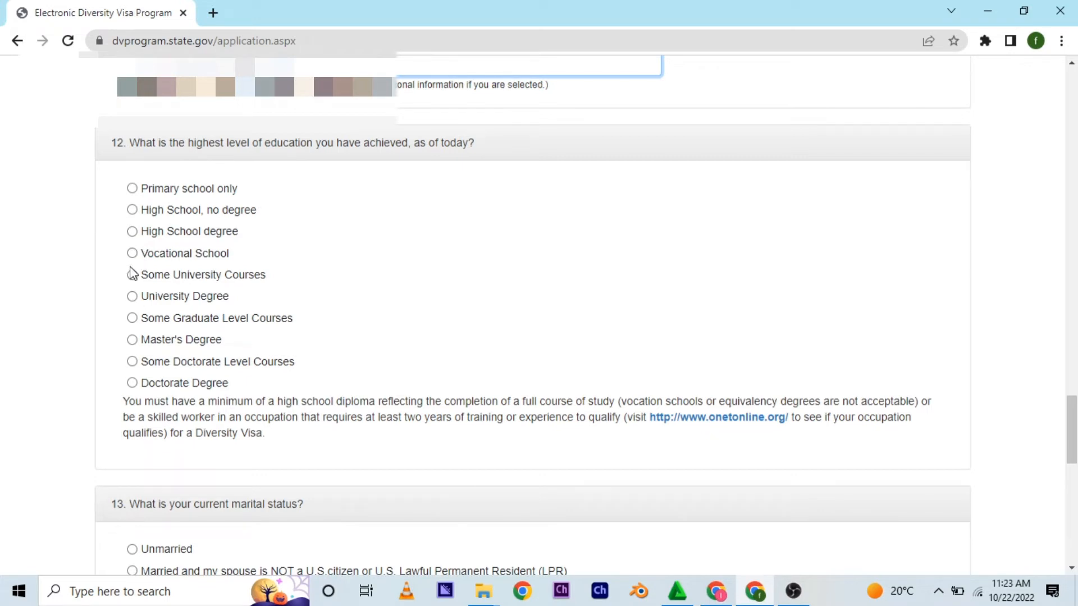
click(132, 297)
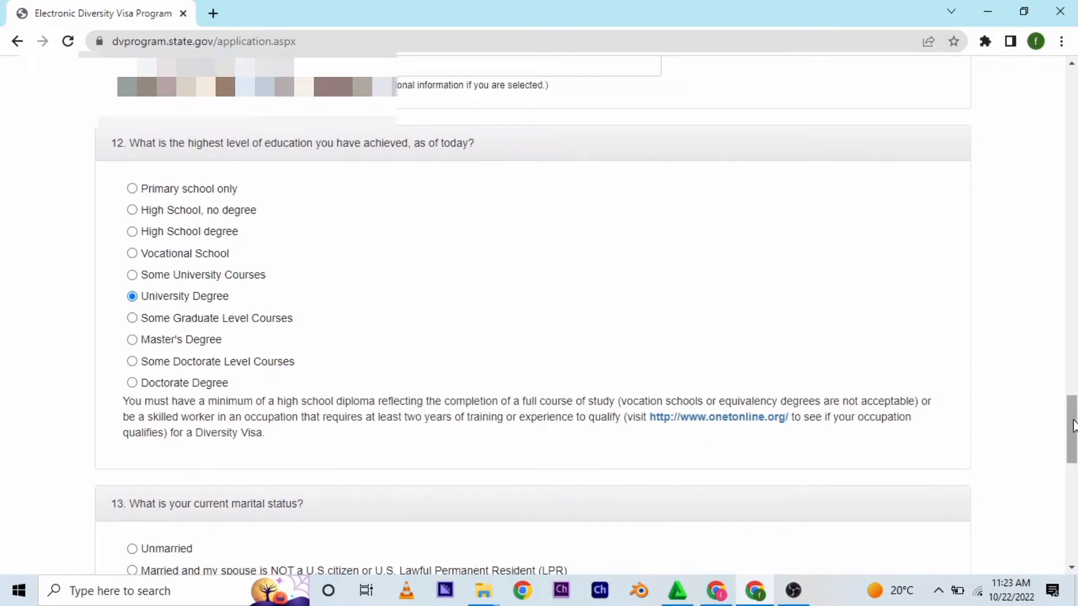
drag(1073, 426, 1073, 468)
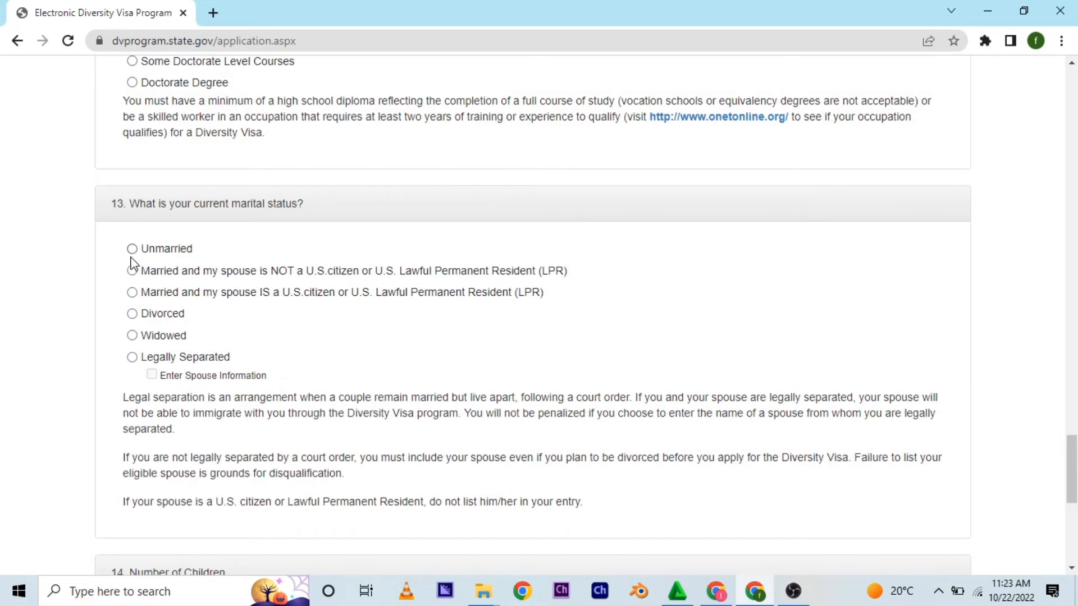
click(132, 271)
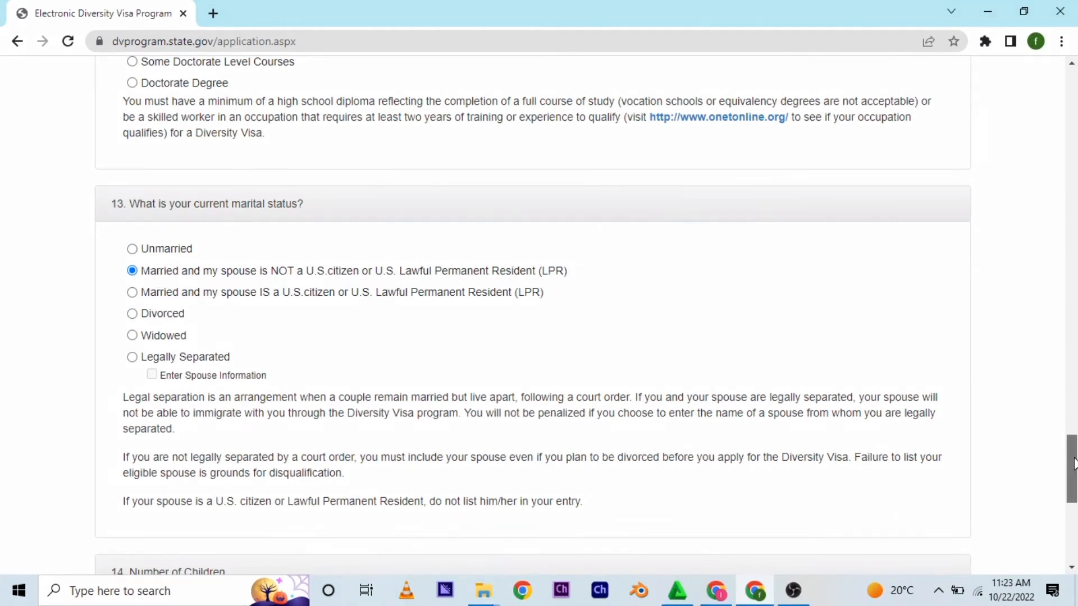
- Continue from the number of children field to Part Two of the entry form
drag(1074, 459, 1072, 505)
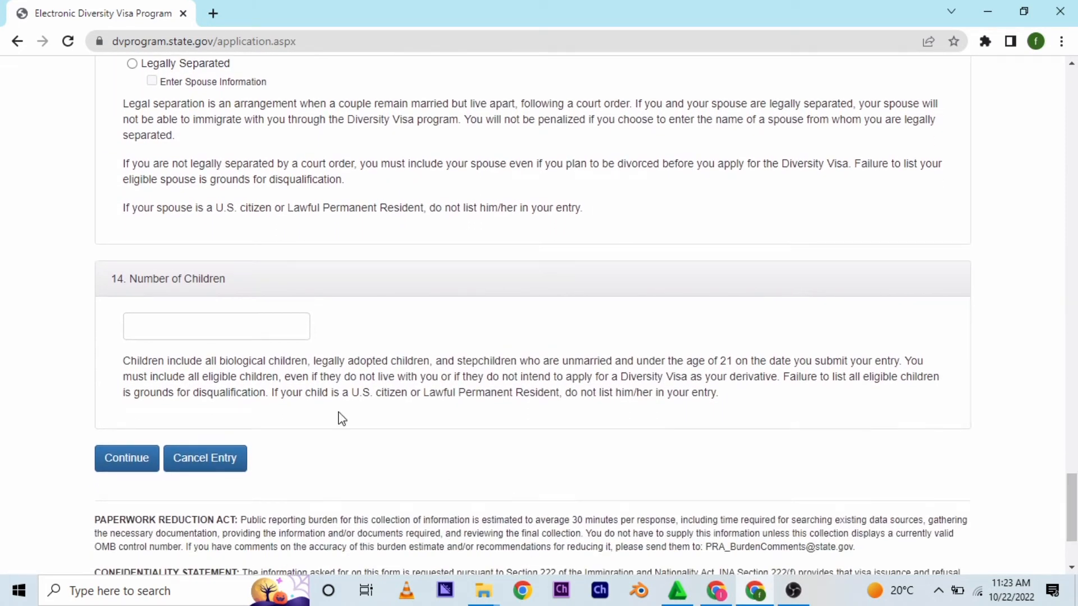
click(145, 328)
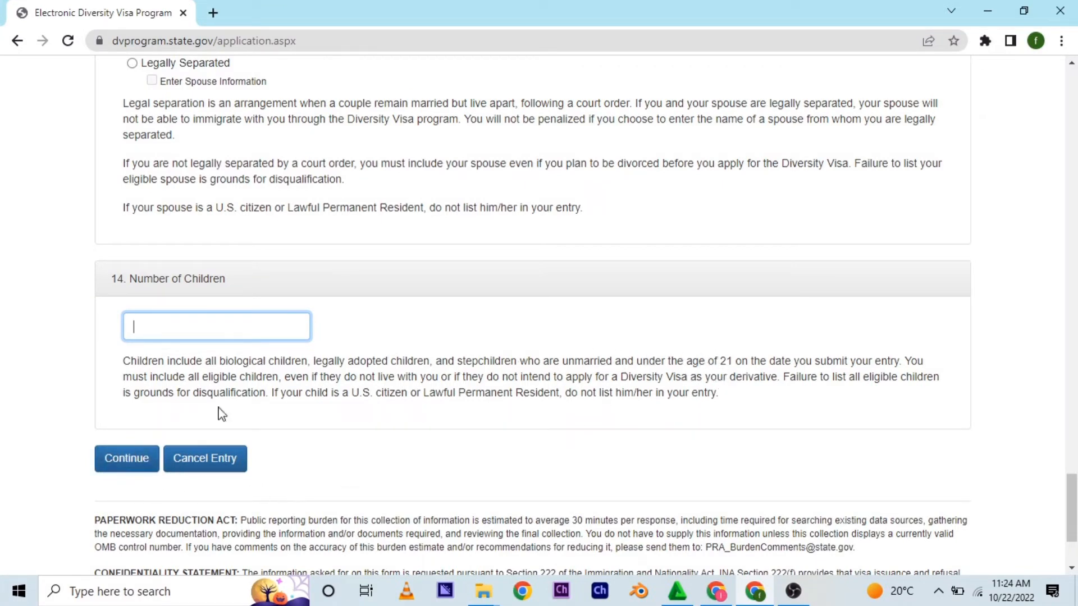
click(109, 460)
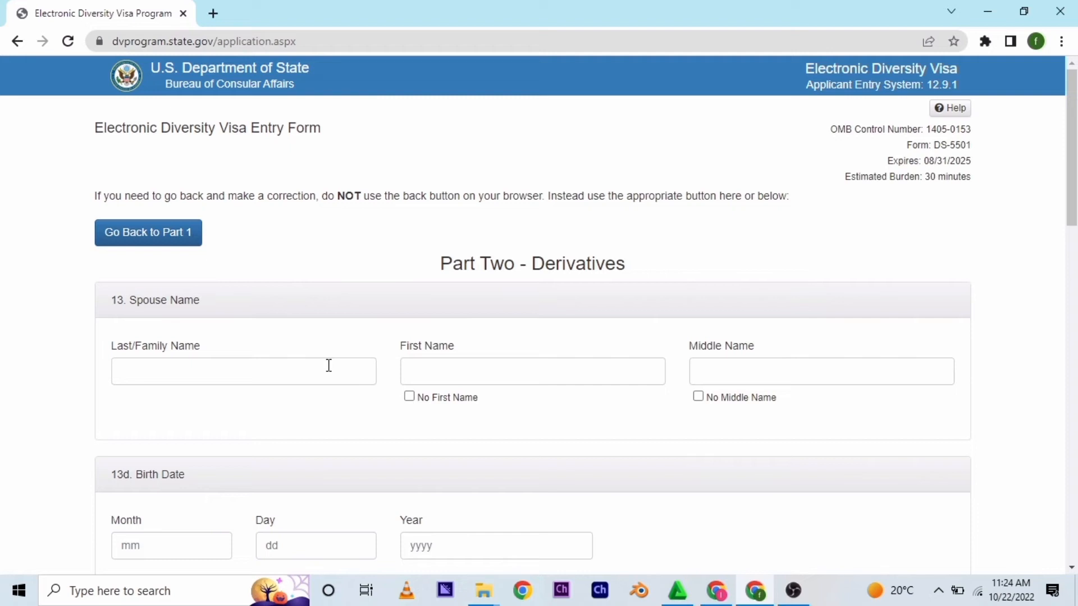
- Enter the spouse's first, middle and last names
click(487, 371)
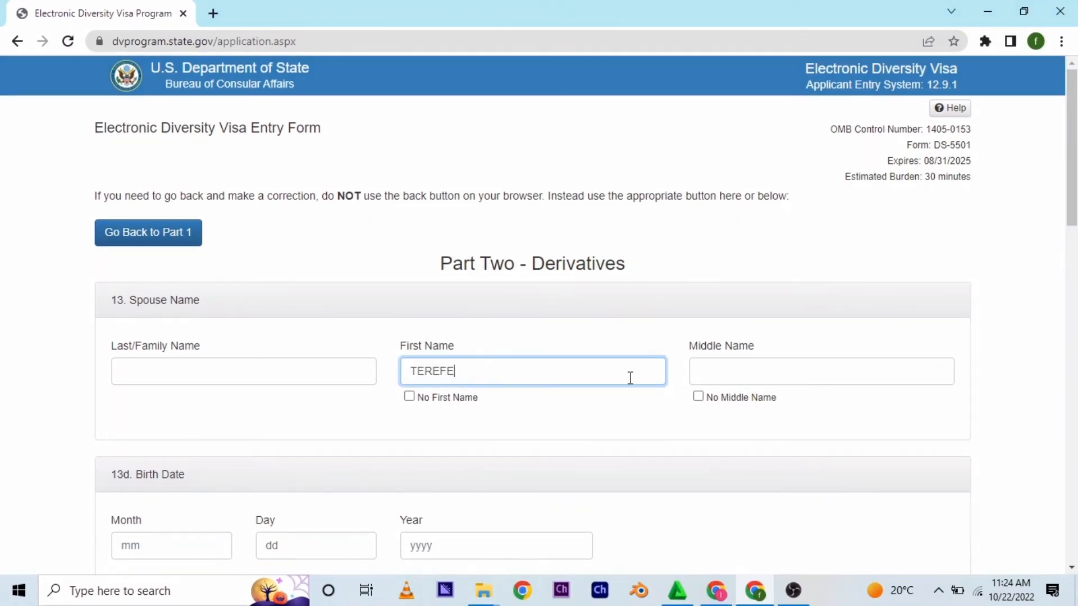
click(696, 373)
click(355, 374)
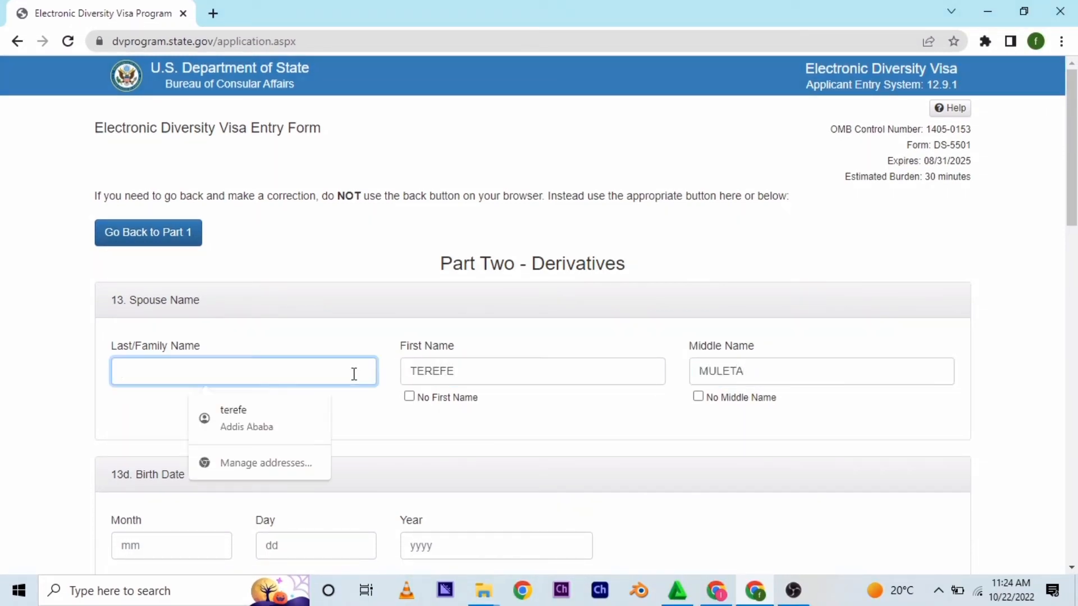
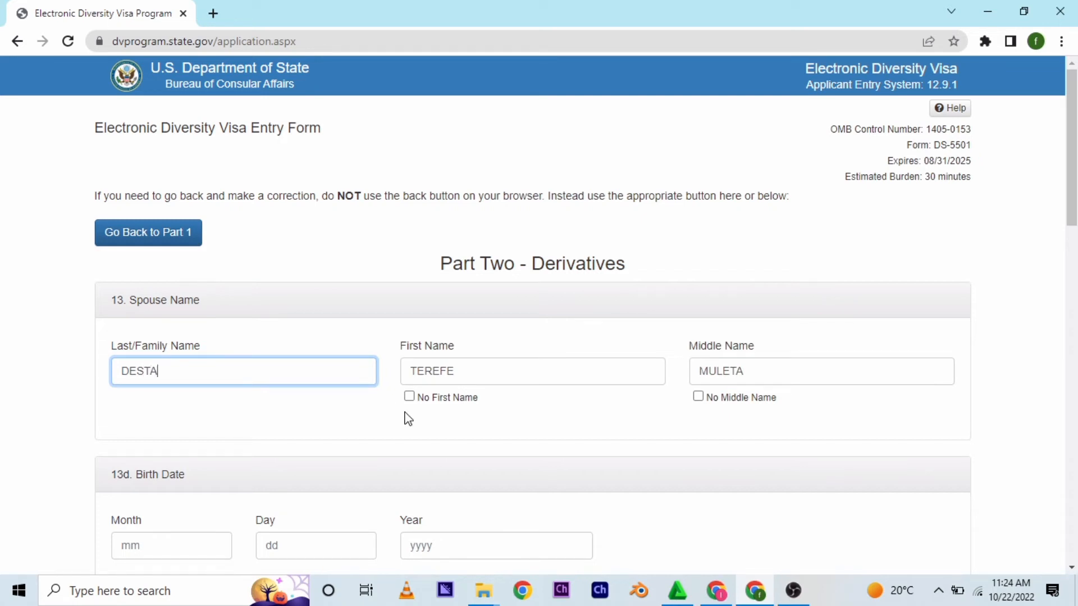
- Enter the spouse's birth month, day and year
drag(1070, 195, 1070, 234)
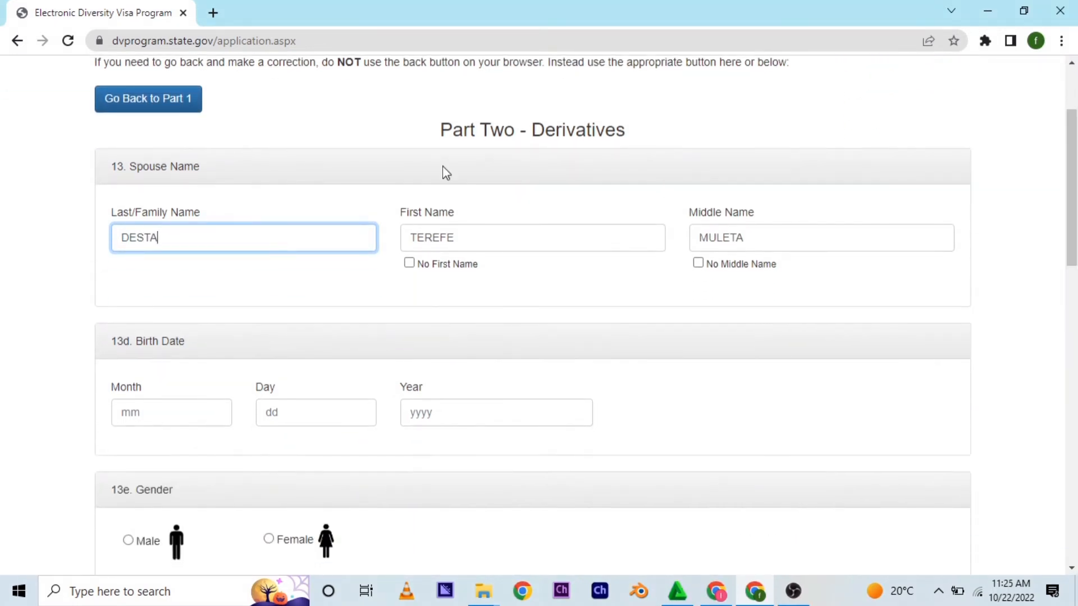
click(157, 416)
text(11)
click(271, 412)
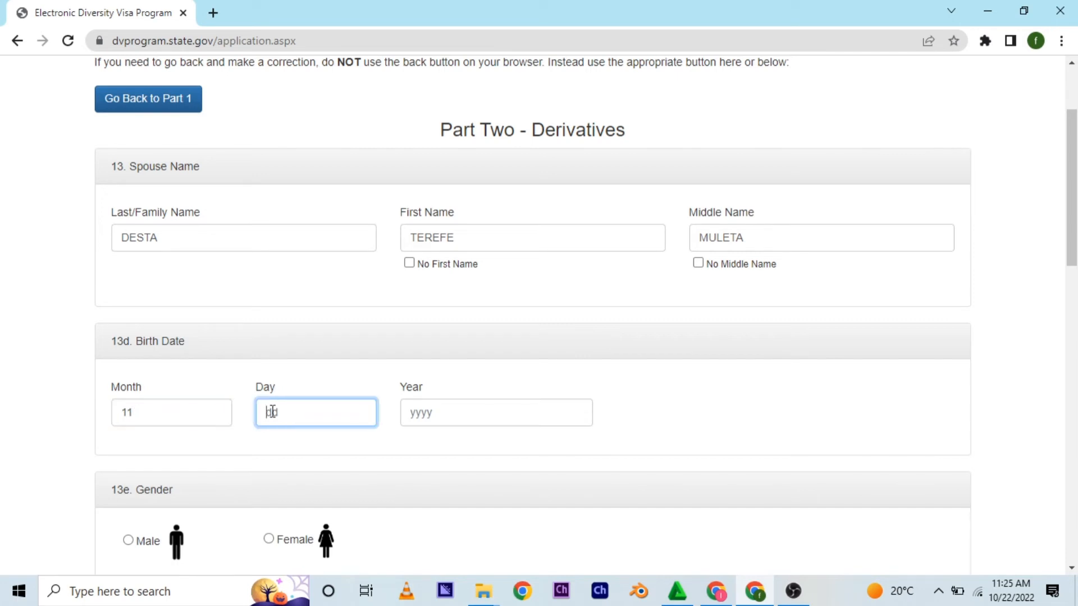
text(28)
click(418, 409)
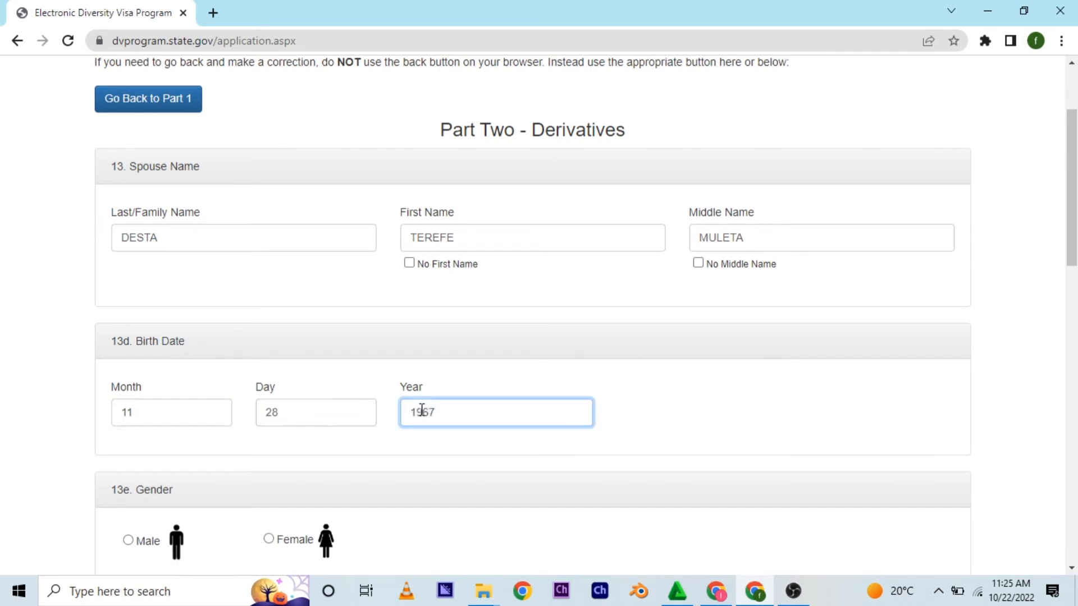
scroll(998, 298, down, 5)
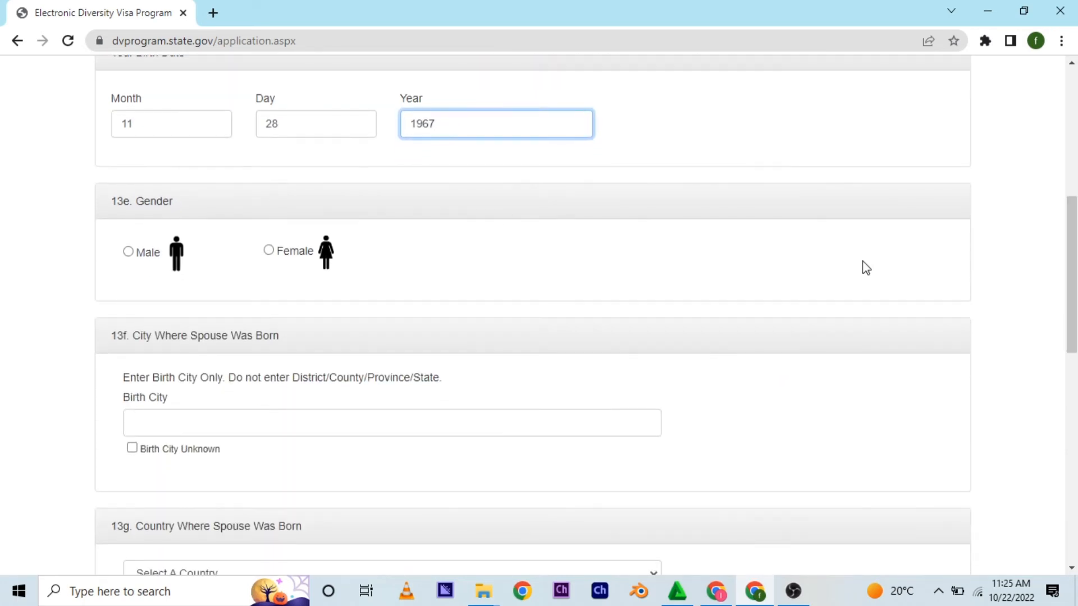
- Select Male as the spouse's gender and enter ADDIS ALEM as the spouse's birth city
click(128, 252)
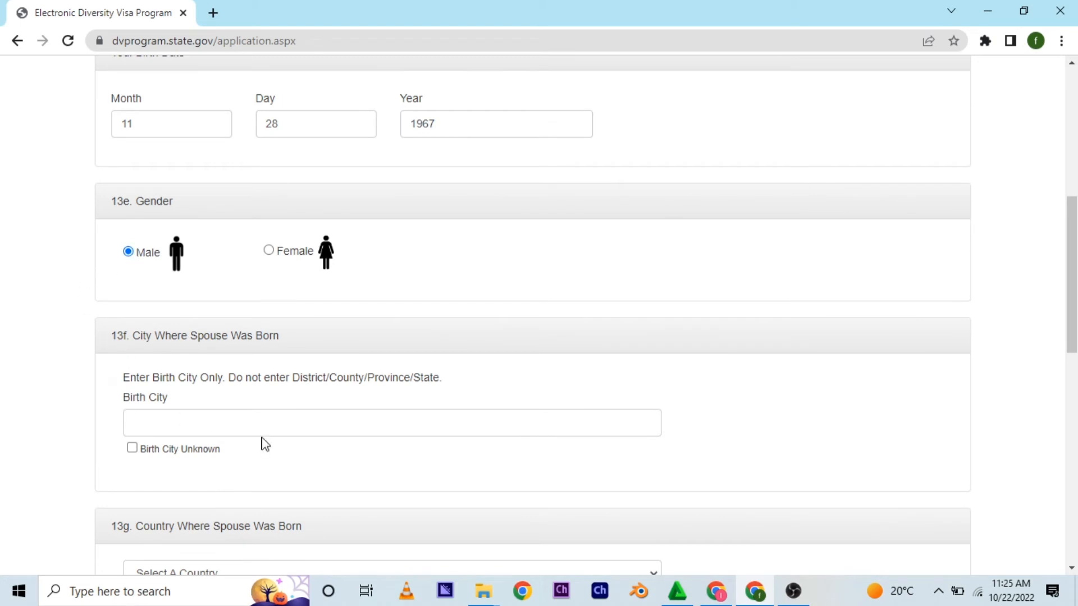
scroll(1059, 189, down, 3)
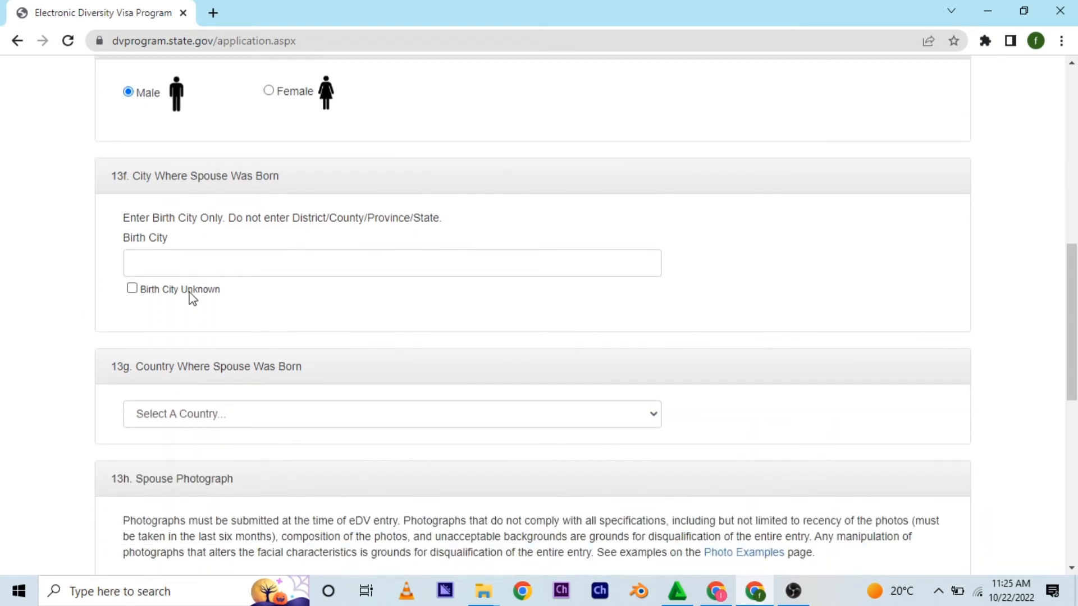
click(227, 264)
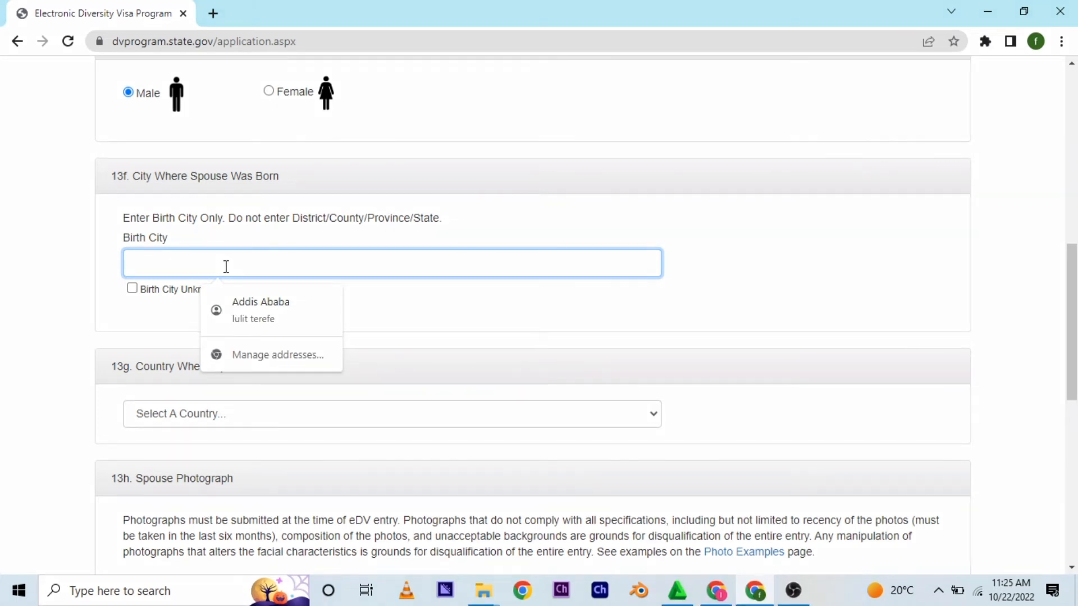
text(ADDIS ALEM)
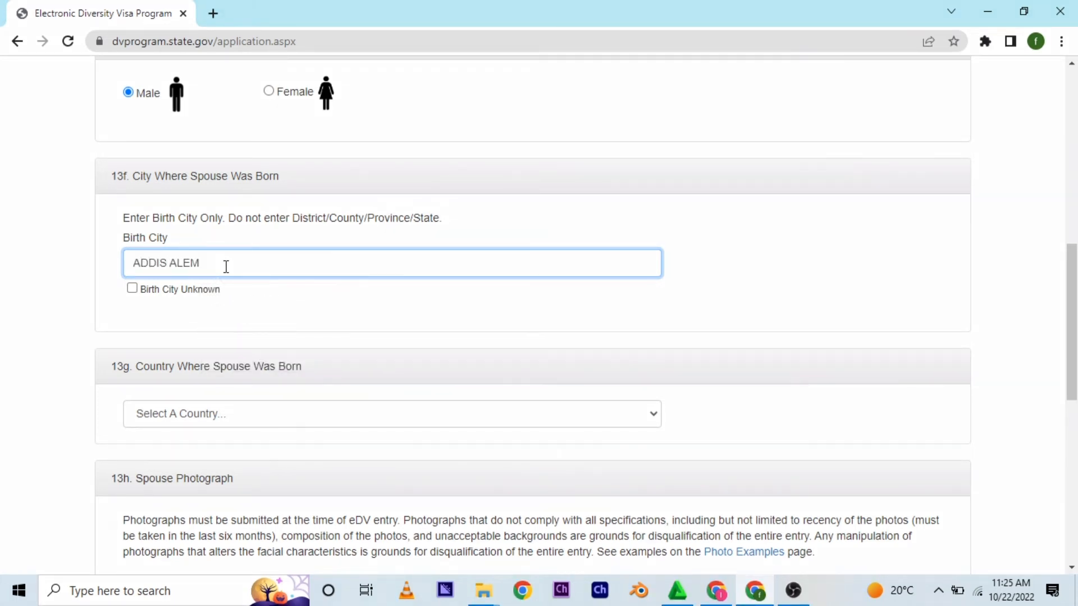
- Choose Ethiopia as the country where the spouse was born
click(593, 411)
drag(652, 140, 658, 216)
click(183, 187)
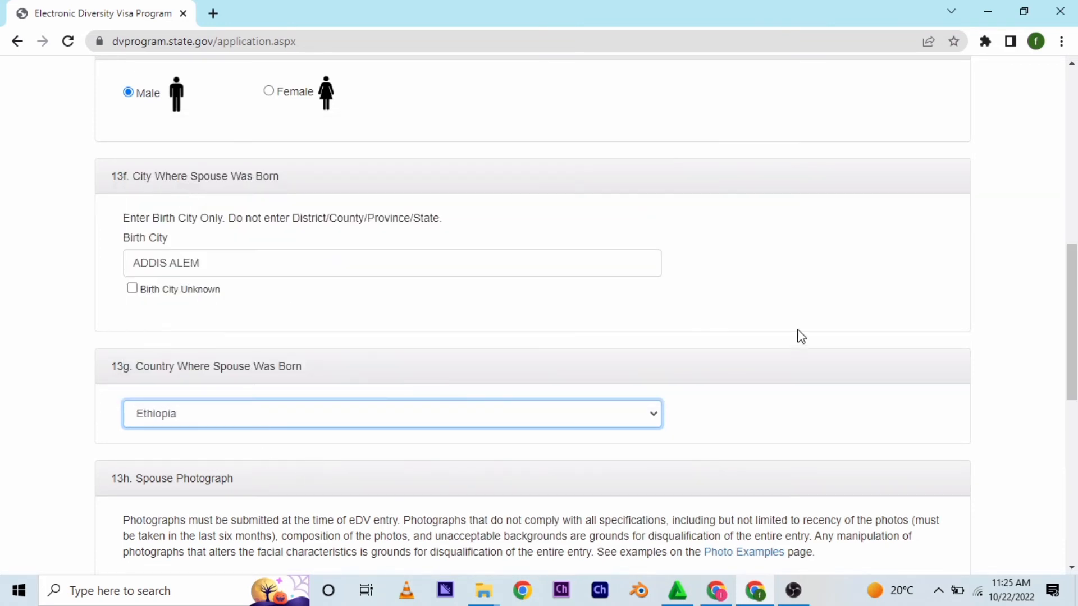
- Upload the spouse's photograph 20221022_112922_0000.jpg from the Desktop's New folder (3)
scroll(801, 335, down, 5)
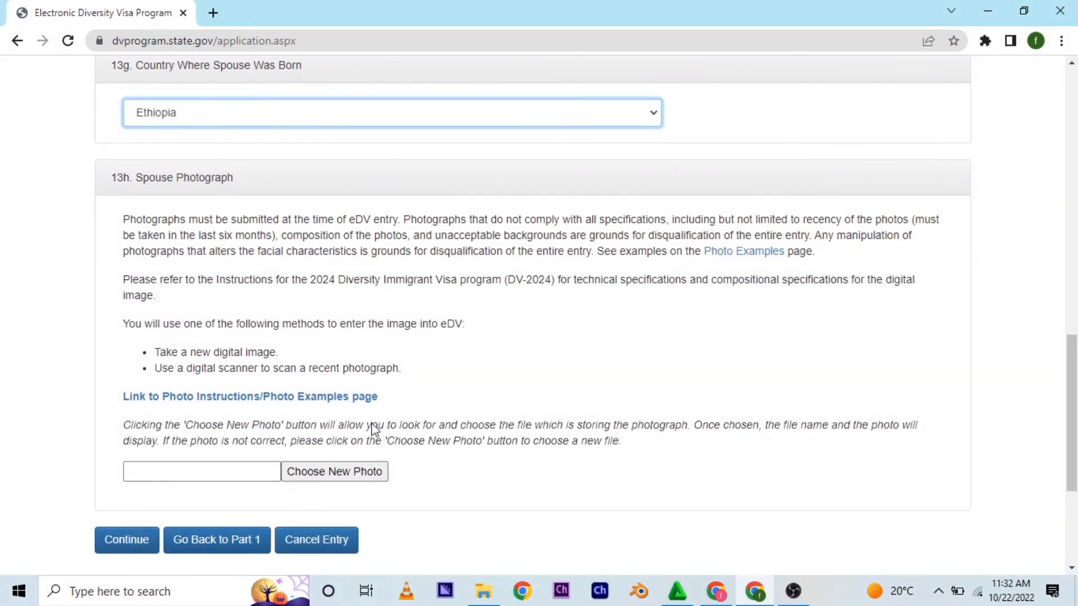
click(319, 476)
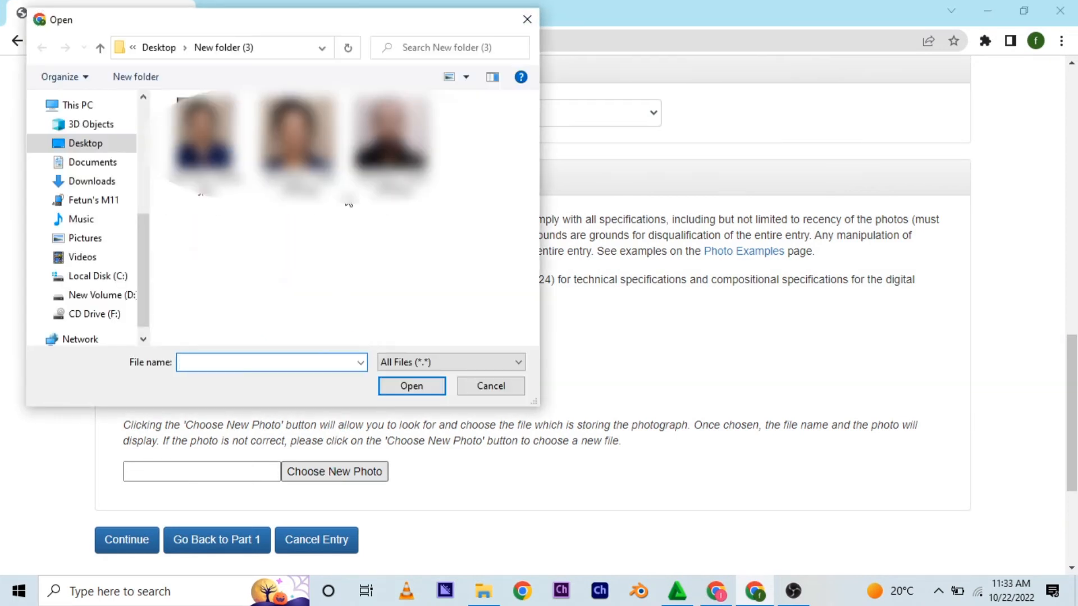
click(384, 147)
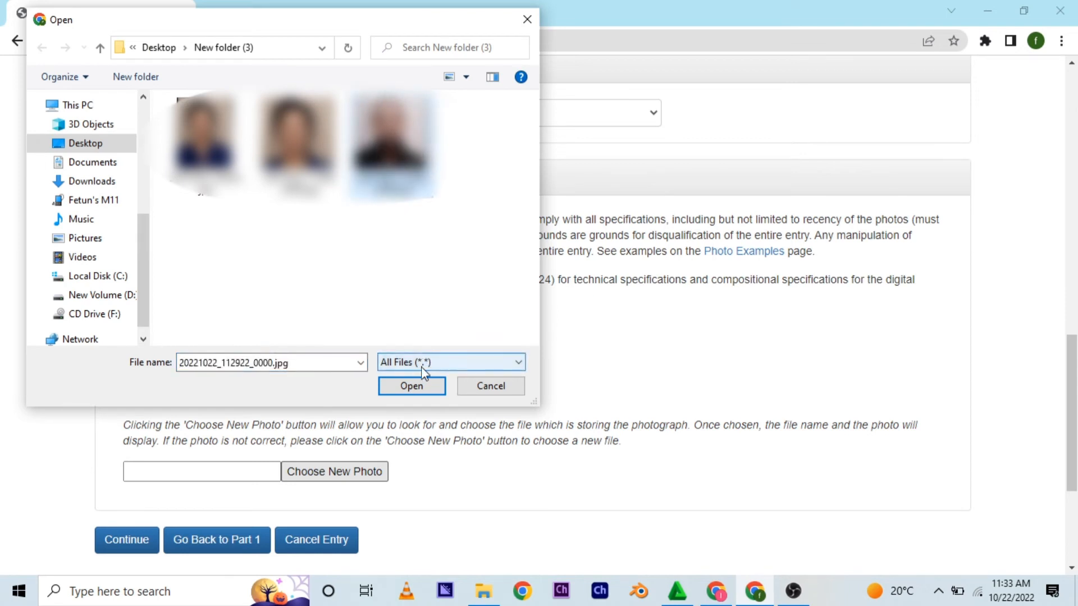
click(414, 392)
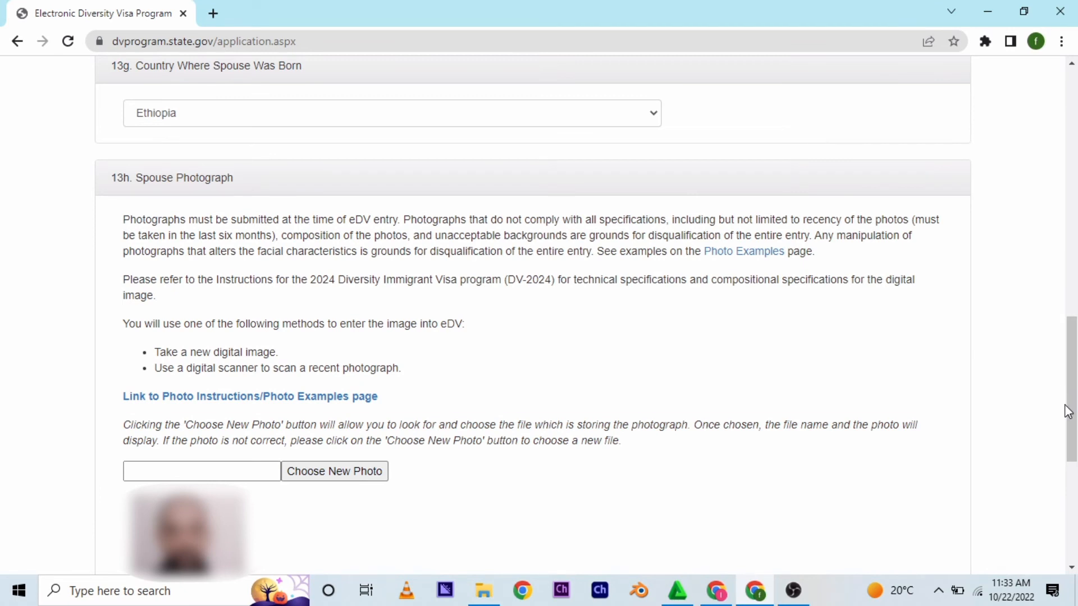
- Continue from the spouse photograph section to the entry review page
drag(1065, 404, 1076, 474)
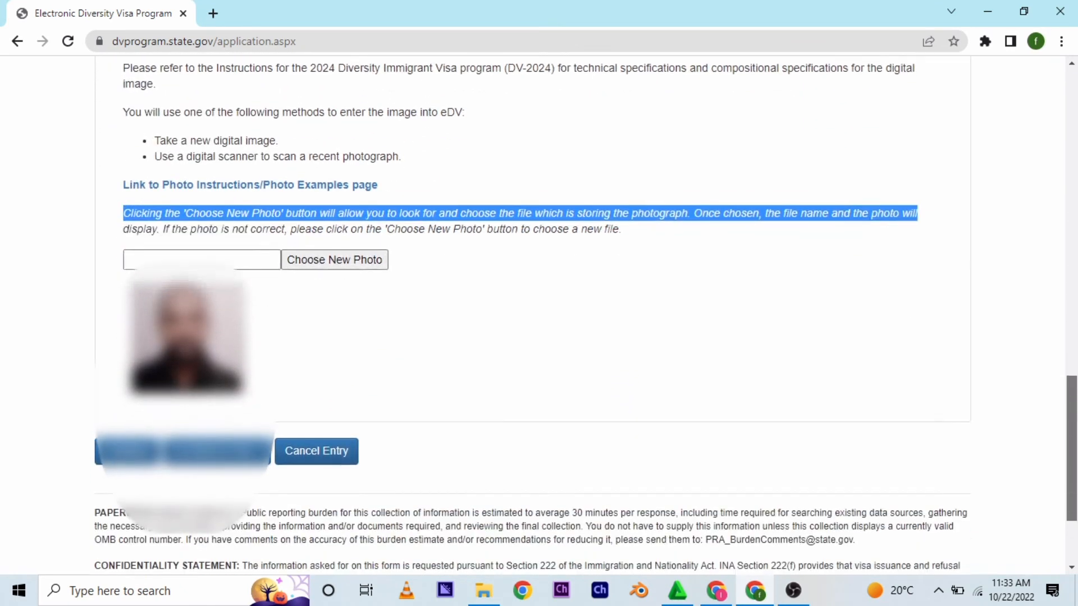
click(898, 416)
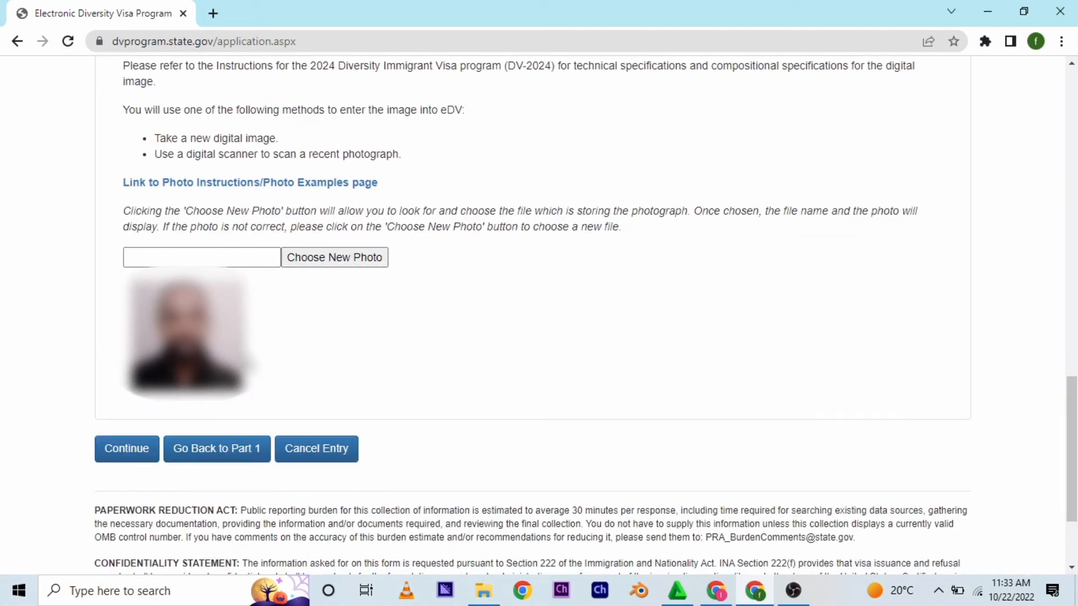
click(135, 455)
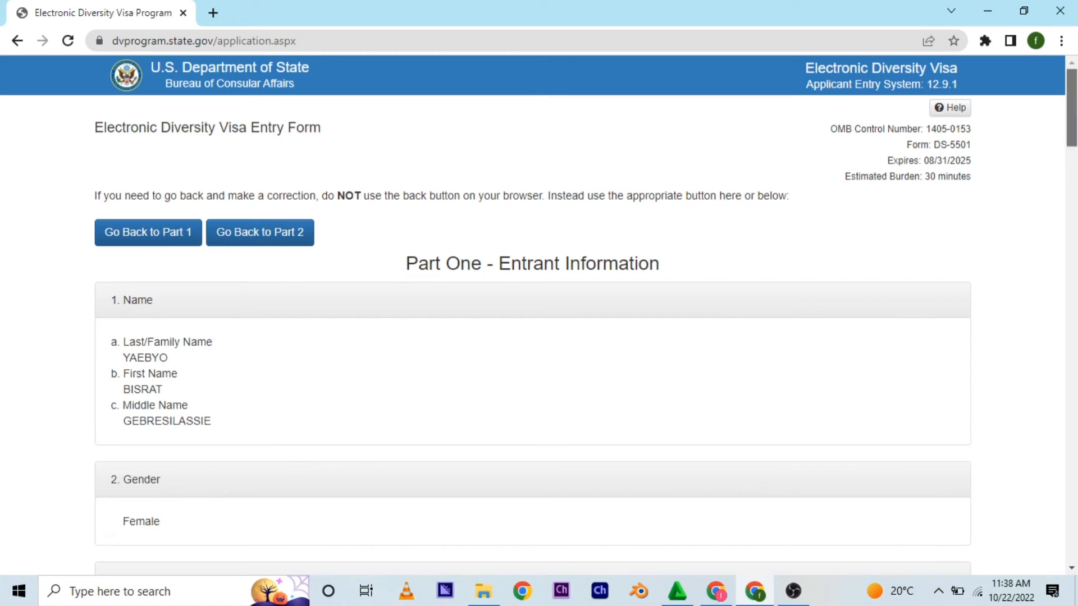
- Review the entered entrant and spouse details and submit the entry
drag(1072, 108, 1074, 513)
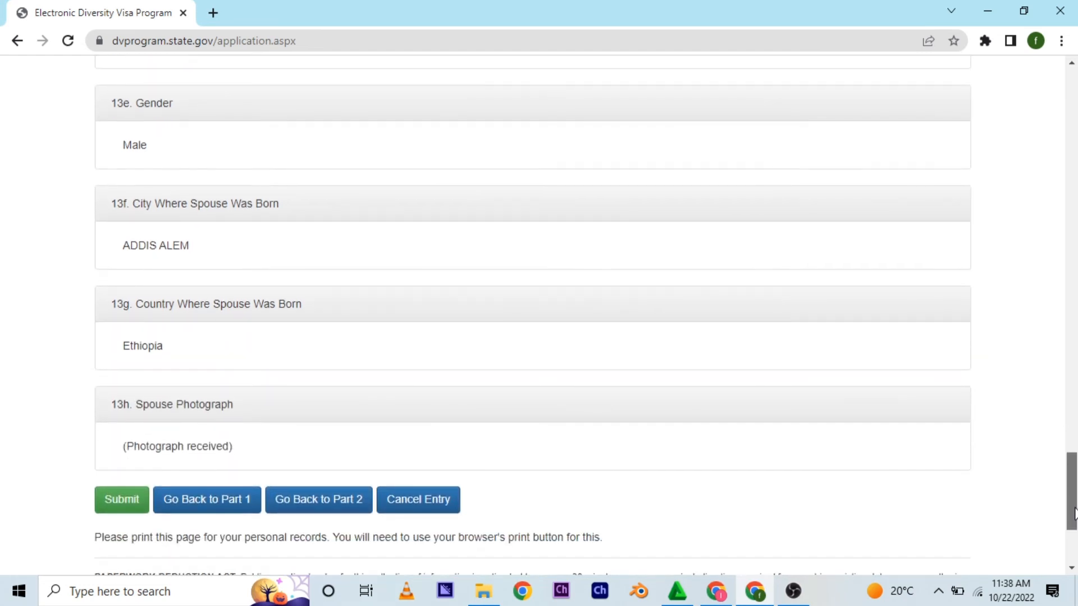
drag(1074, 514, 1070, 536)
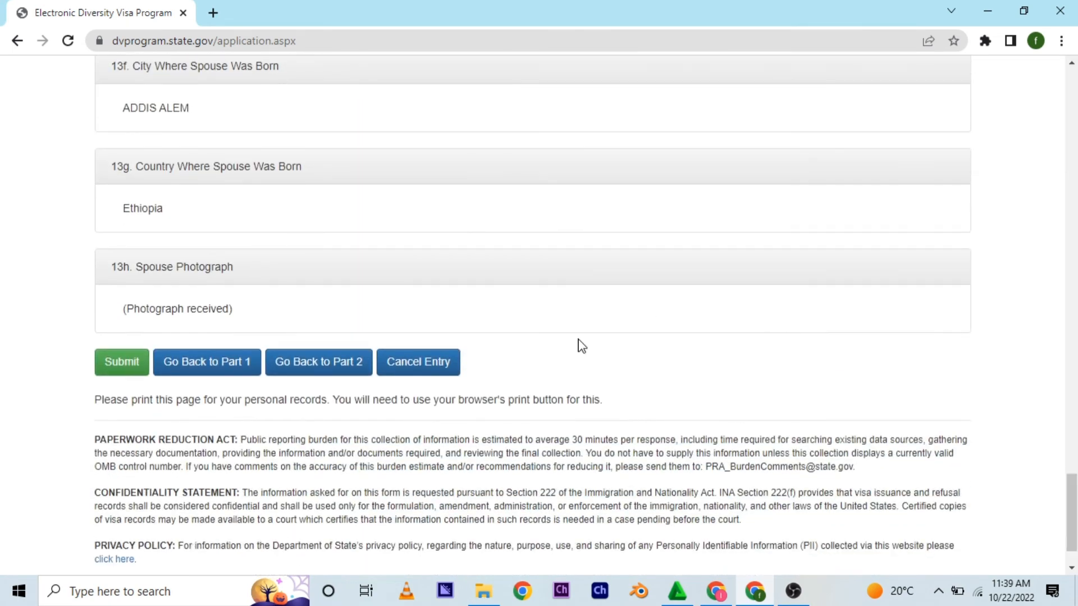
click(116, 363)
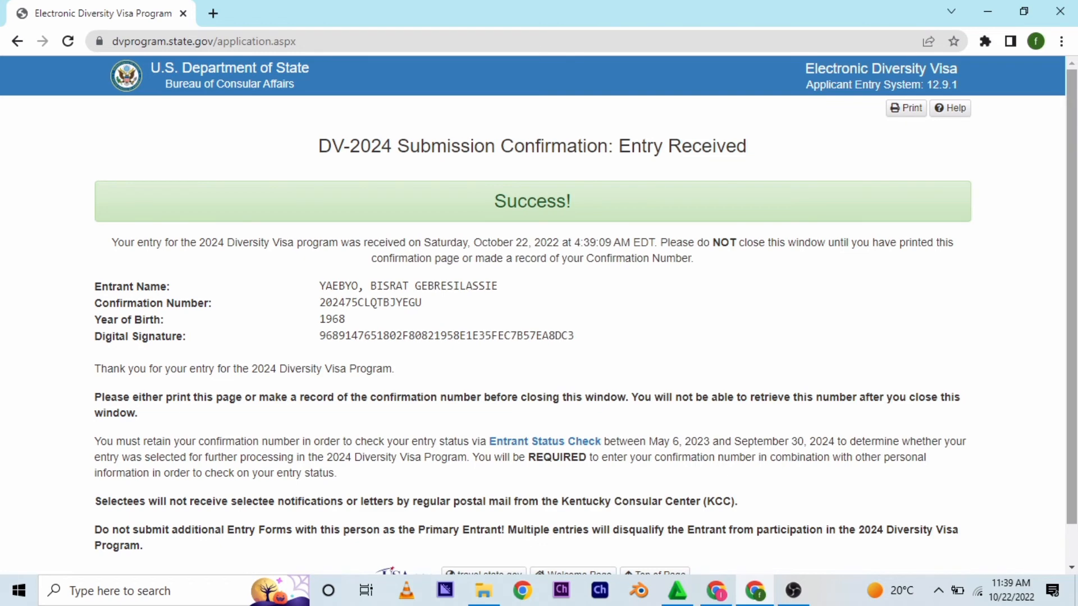
- Print the submission confirmation page to PDF, saving AES Print.pdf in the Desktop's New folder (3)
scroll(1071, 297, down, 1)
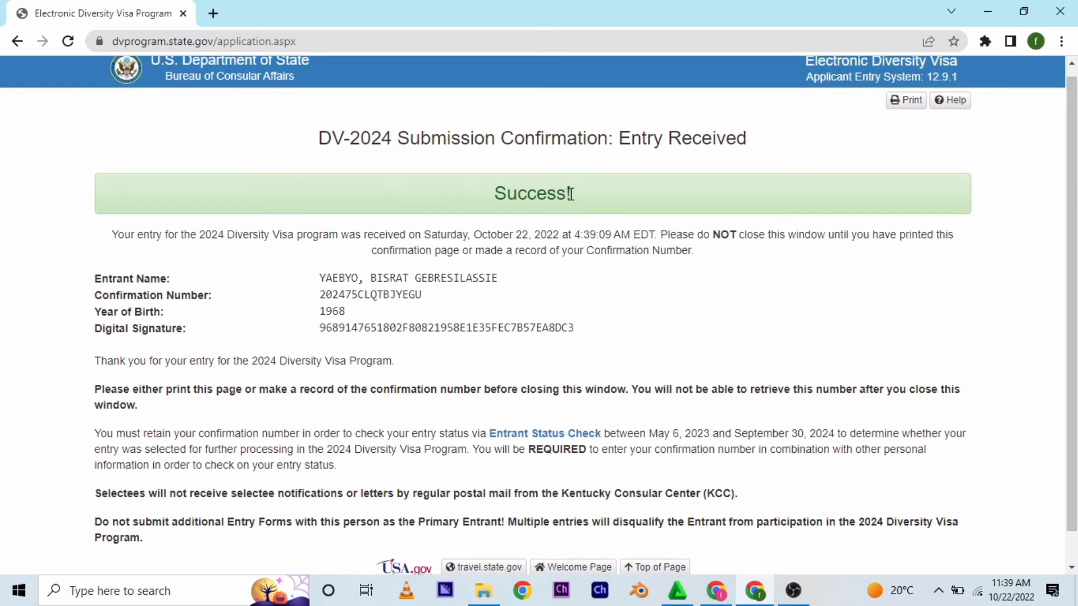
drag(578, 199, 500, 201)
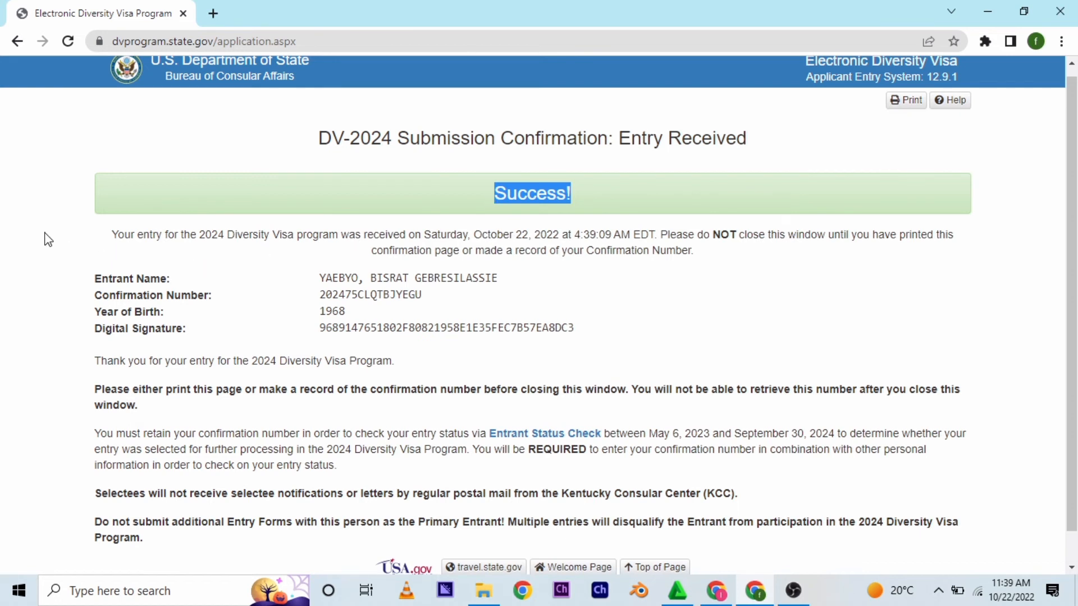
click(68, 247)
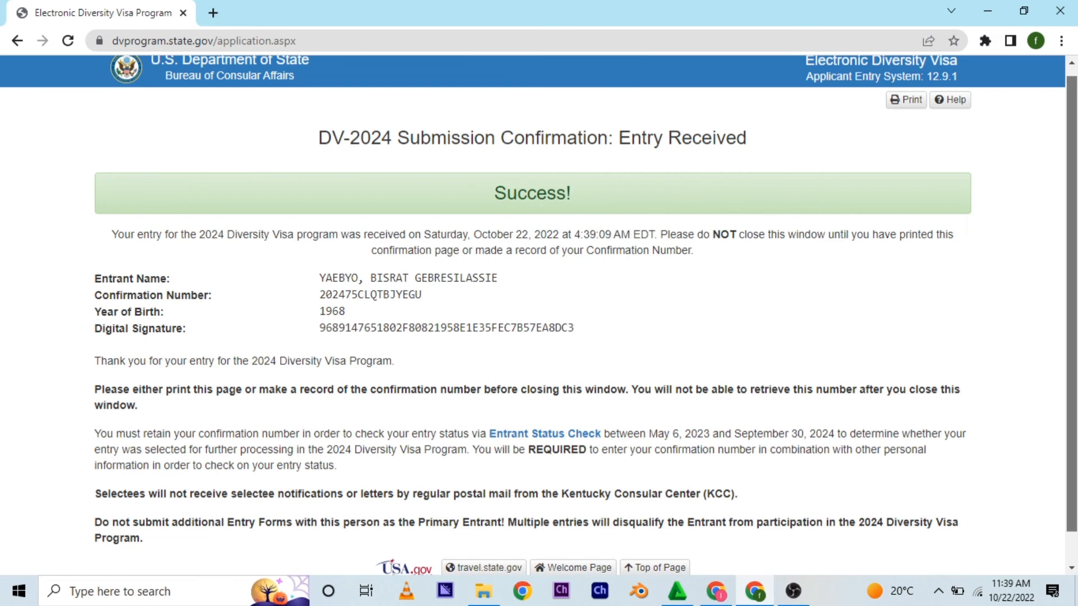
drag(1071, 185, 1072, 215)
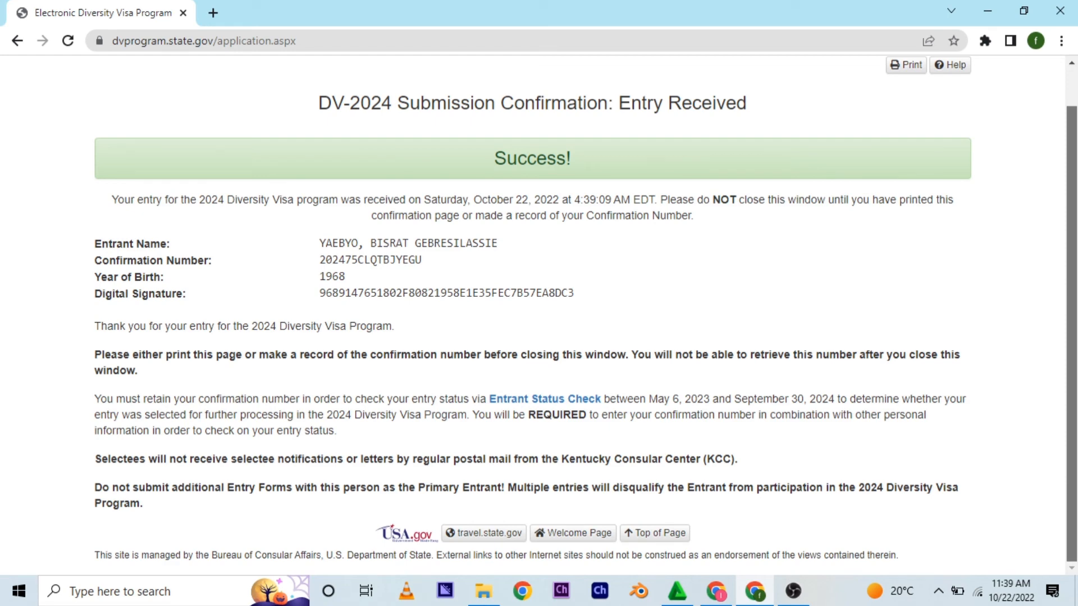
scroll(539, 314, up, 1)
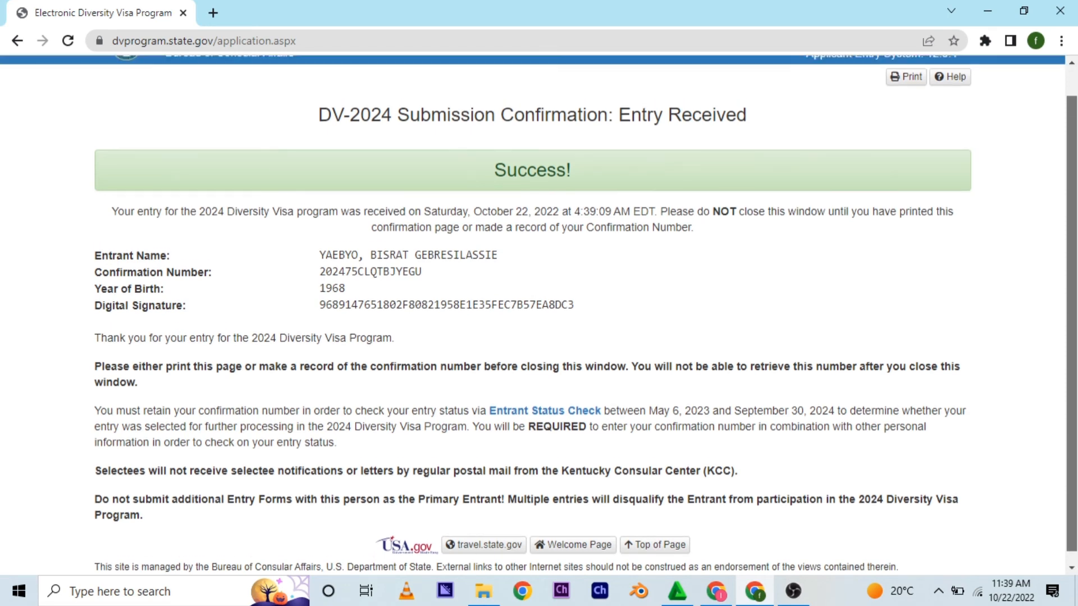
scroll(538, 314, up, 1)
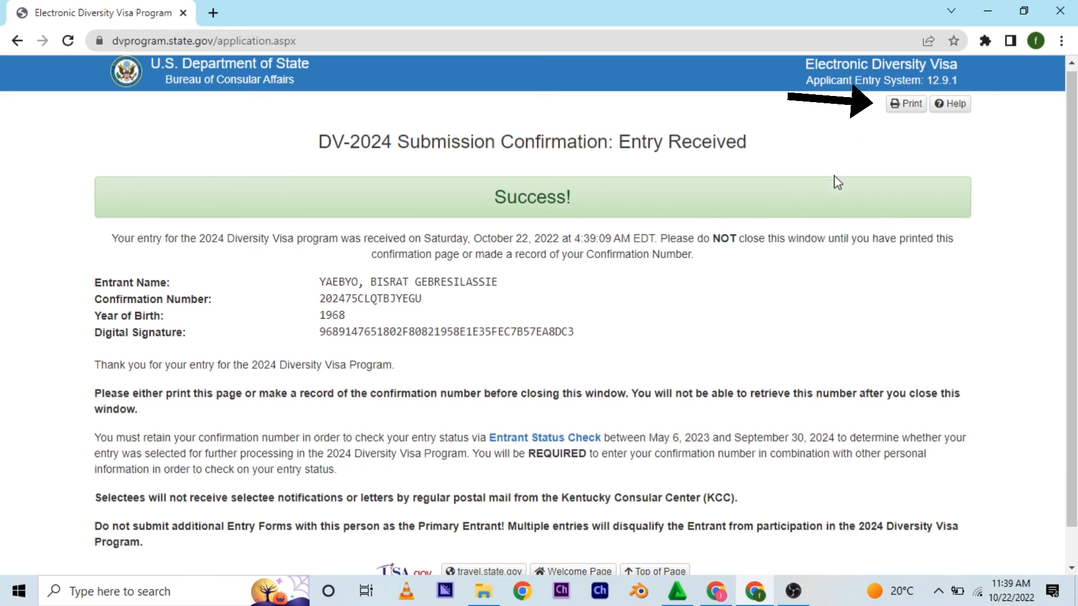
click(905, 105)
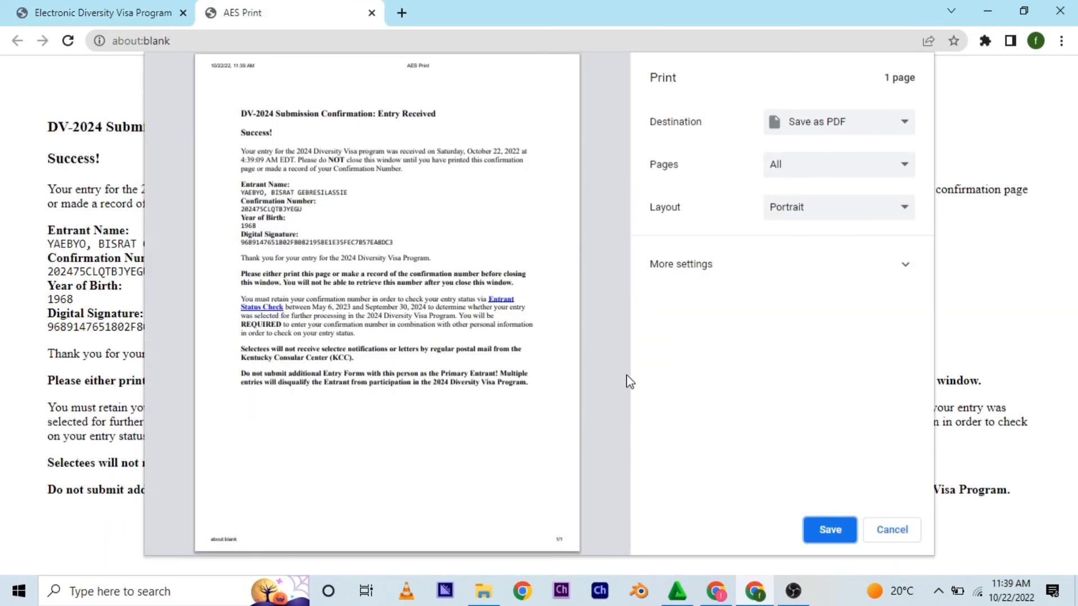
click(830, 531)
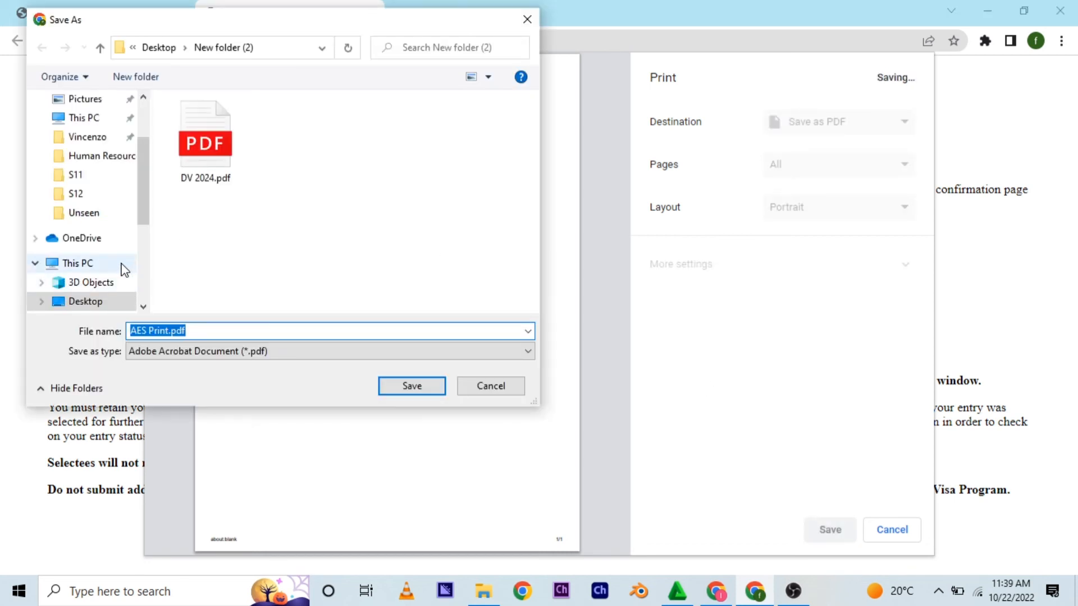
click(98, 303)
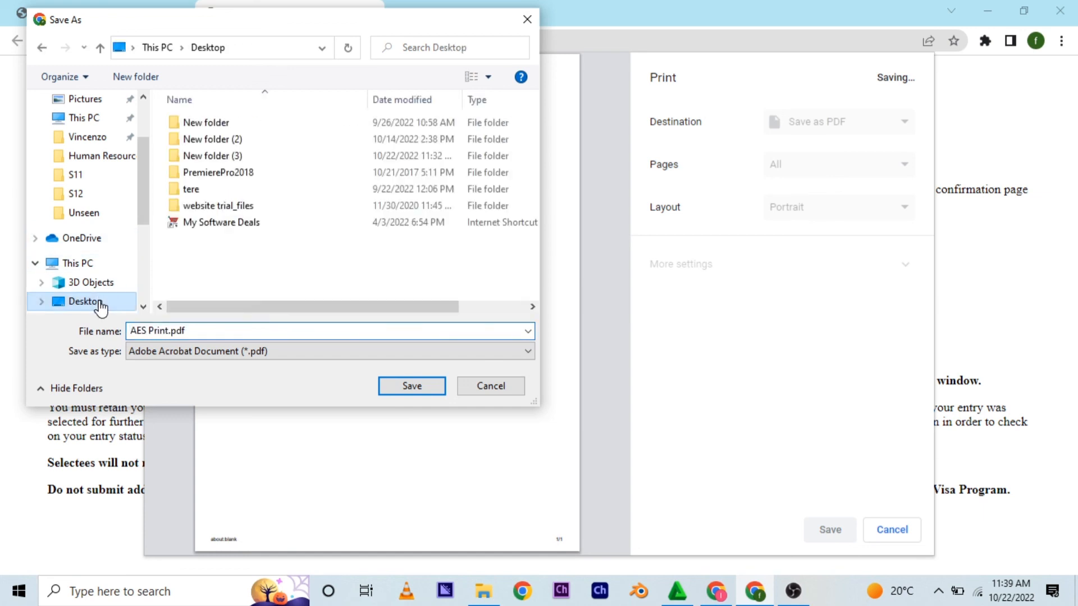
double_click(230, 156)
click(390, 385)
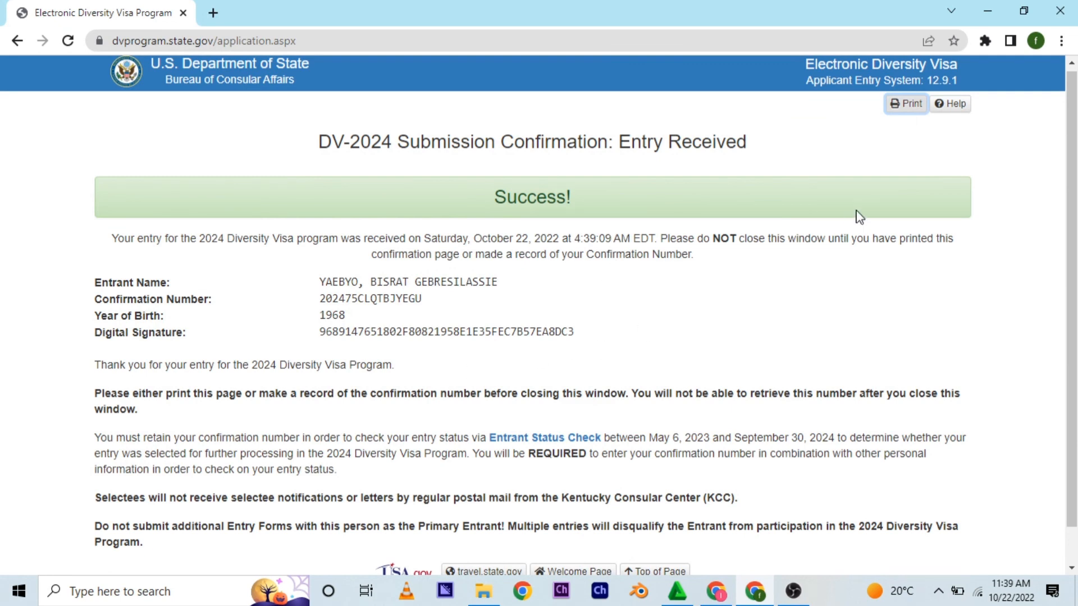
- Open the saved AES Print.pdf and select the confirmation number in it
click(986, 11)
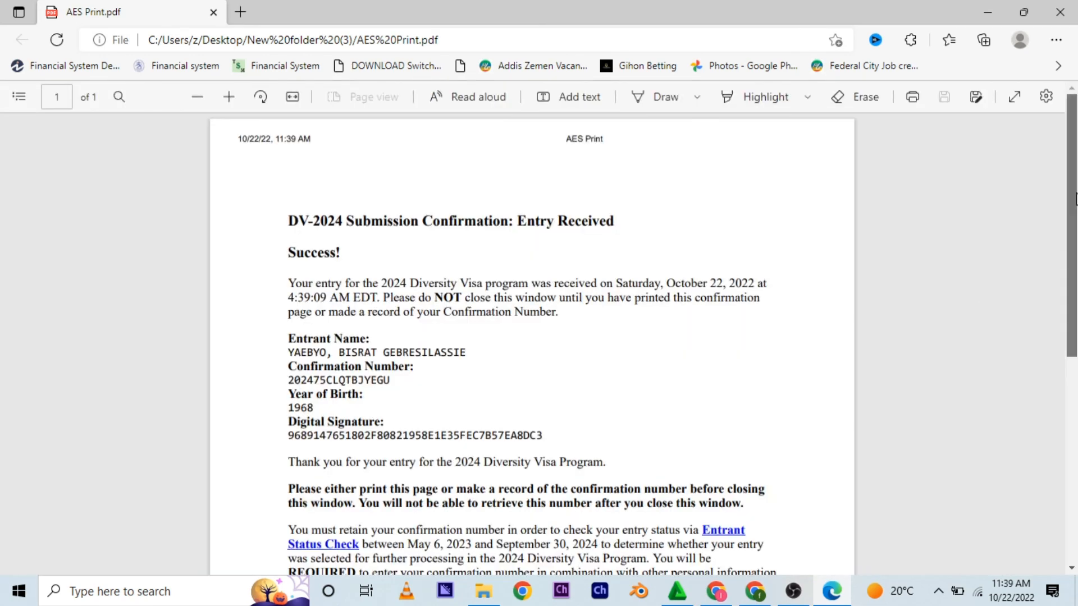
drag(1074, 198, 1074, 231)
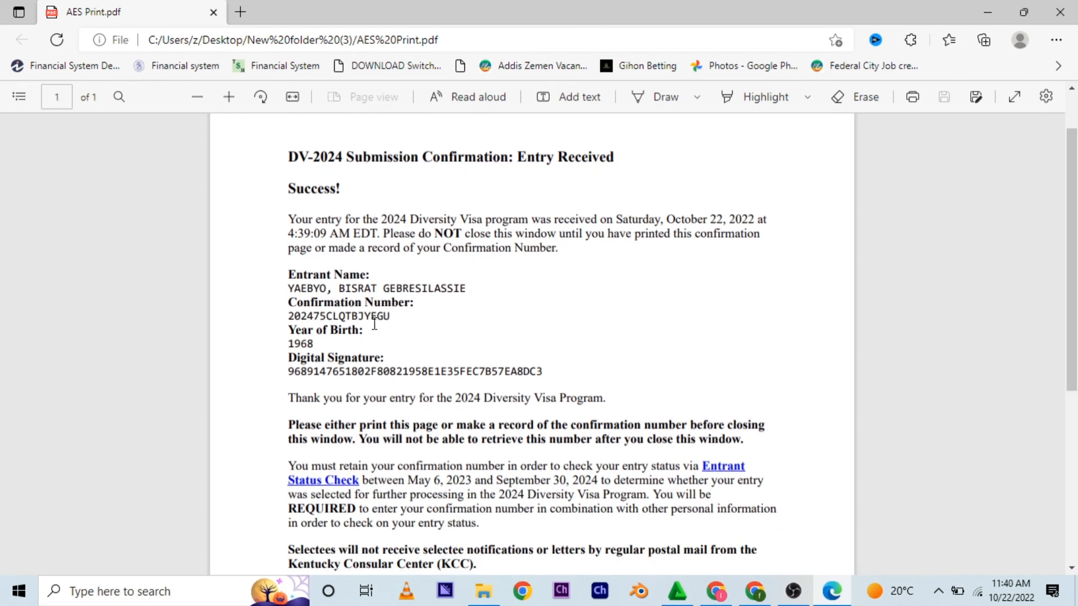
drag(288, 316, 396, 329)
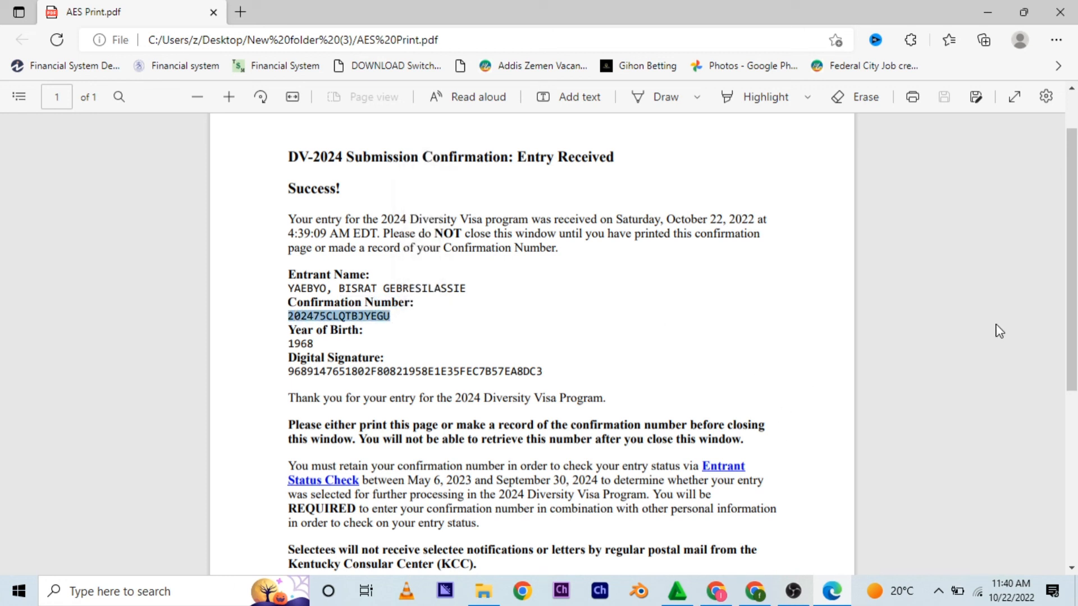
drag(1074, 252, 1075, 318)
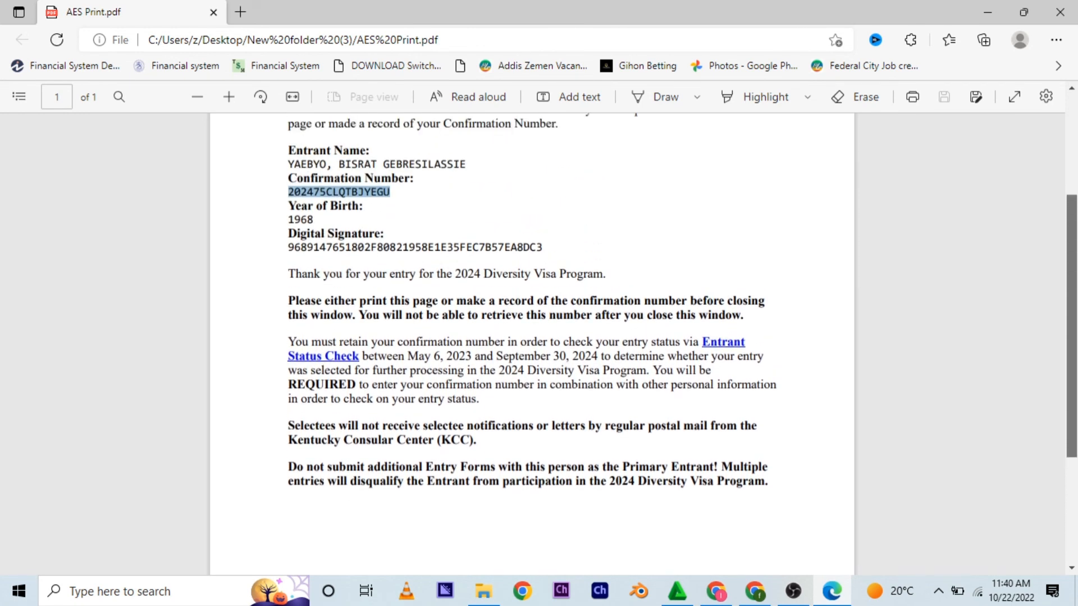